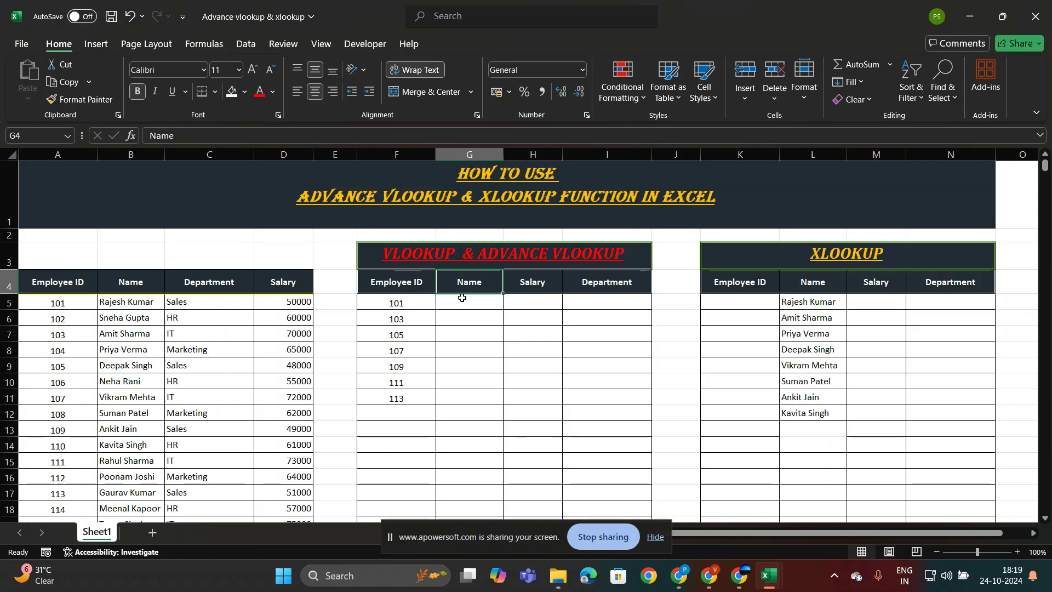
key("Down")
left_click_drag(403, 287, 402, 303)
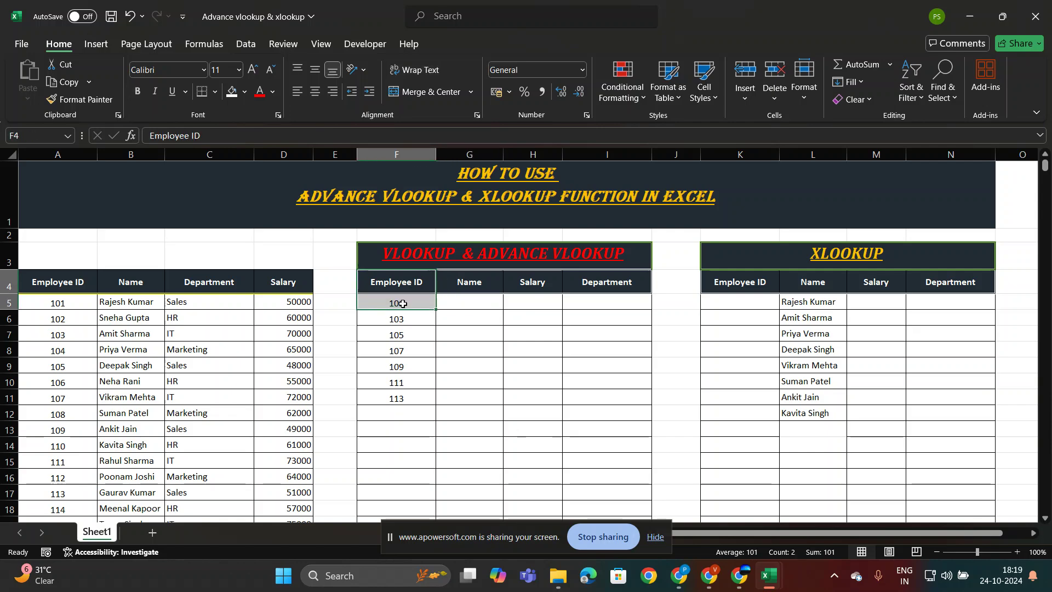
left_click(470, 302)
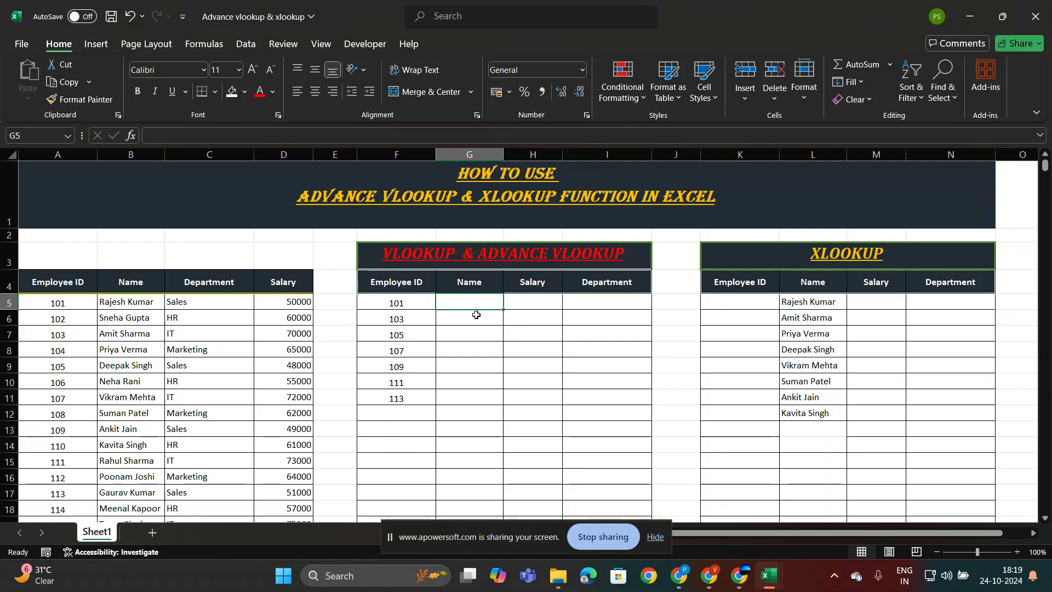
left_click(537, 305)
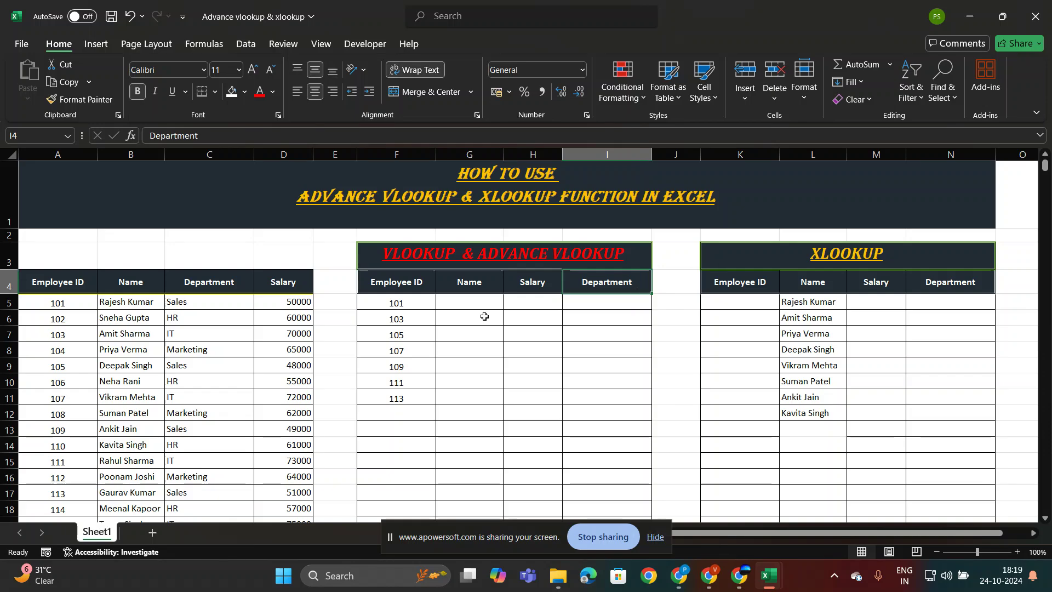
left_click_drag(378, 283, 399, 397)
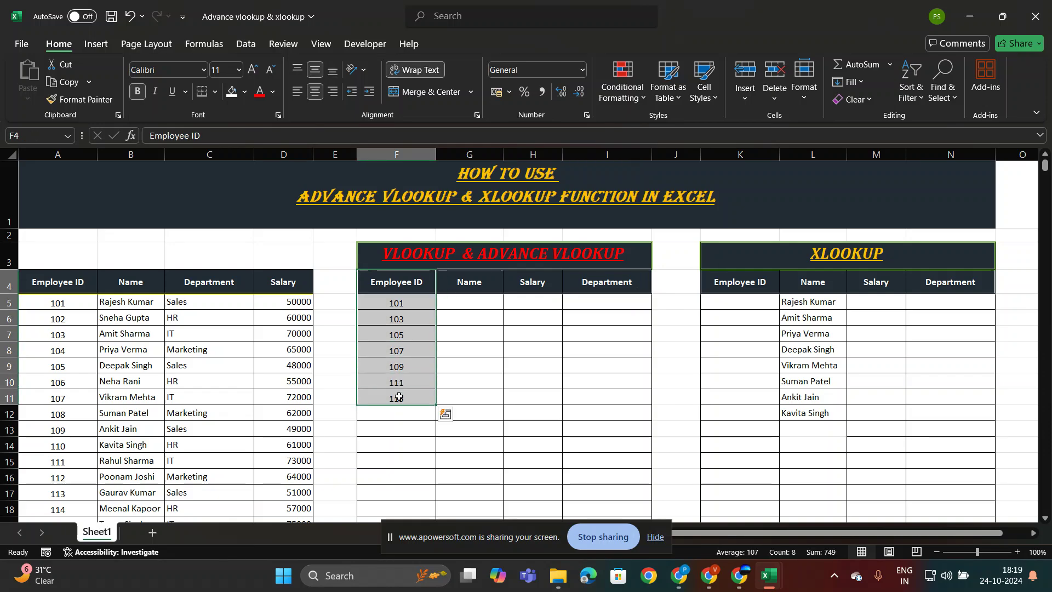
- Enter =VLOOKUP(F5:F11,A4:D19,2,0) in cell G5 to look up the names for all listed employee IDs
left_click(482, 299)
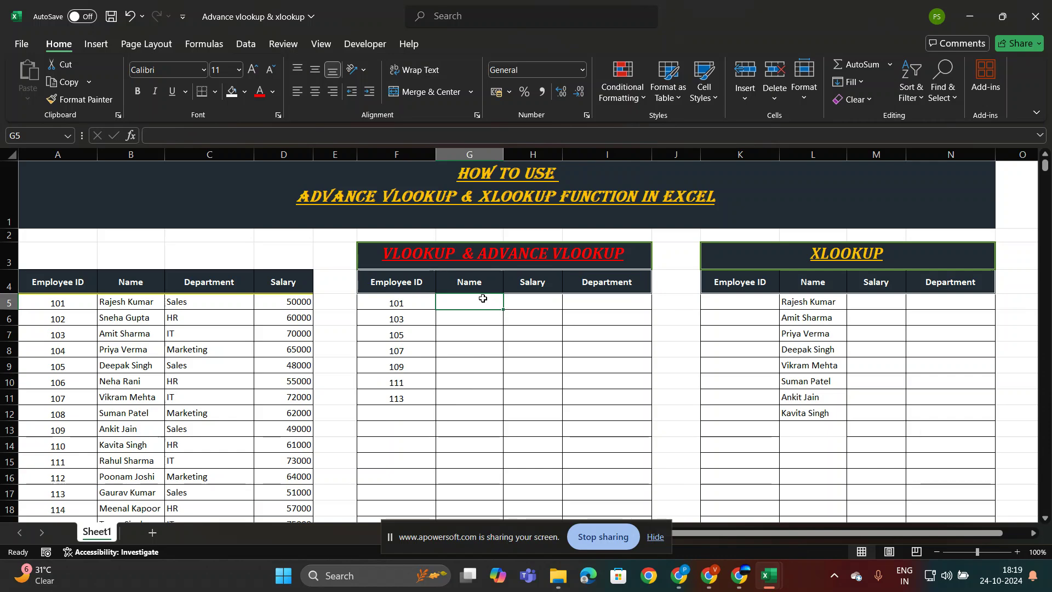
type("=VLOOKUP(")
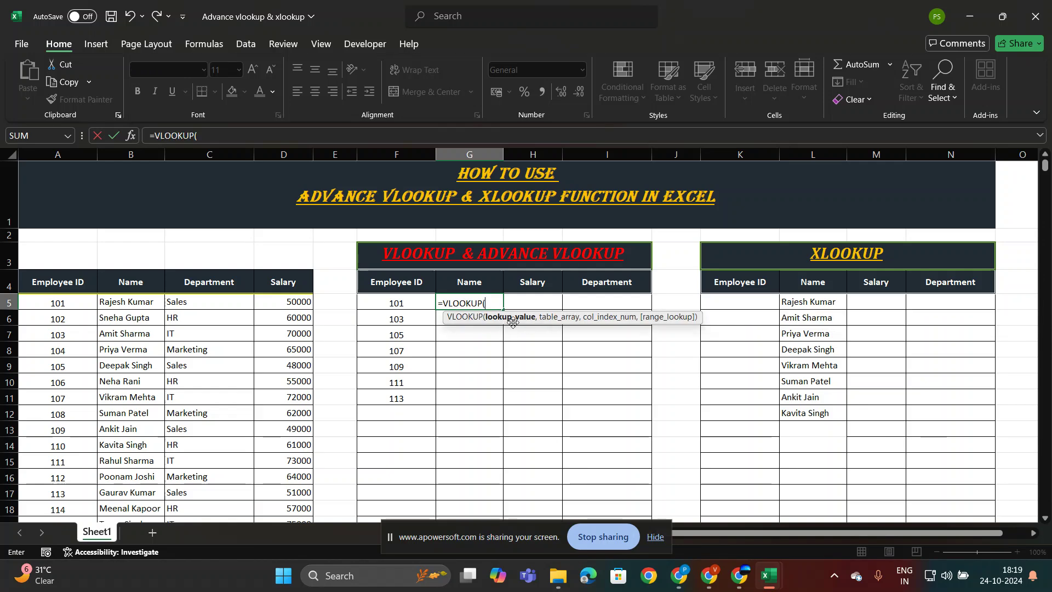
left_click(404, 302)
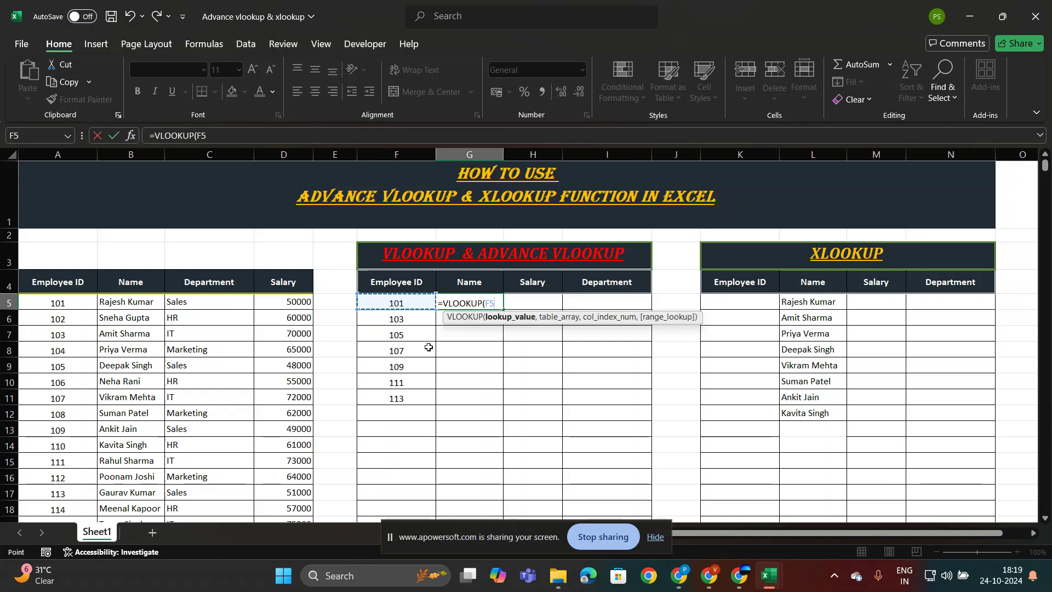
key("ctrl+shift+Down")
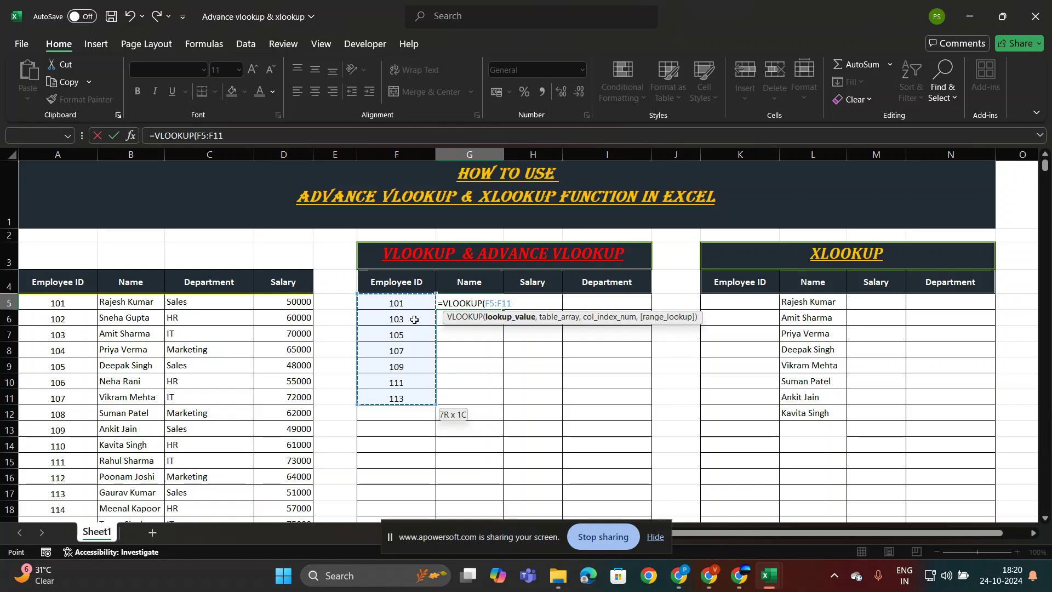
type(",")
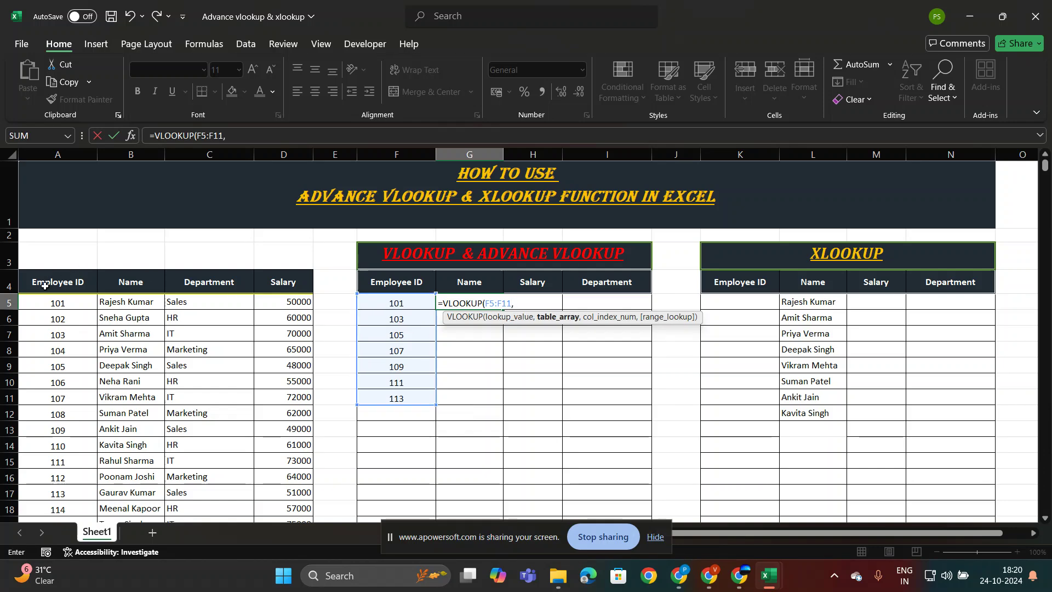
left_click_drag(55, 274, 288, 460)
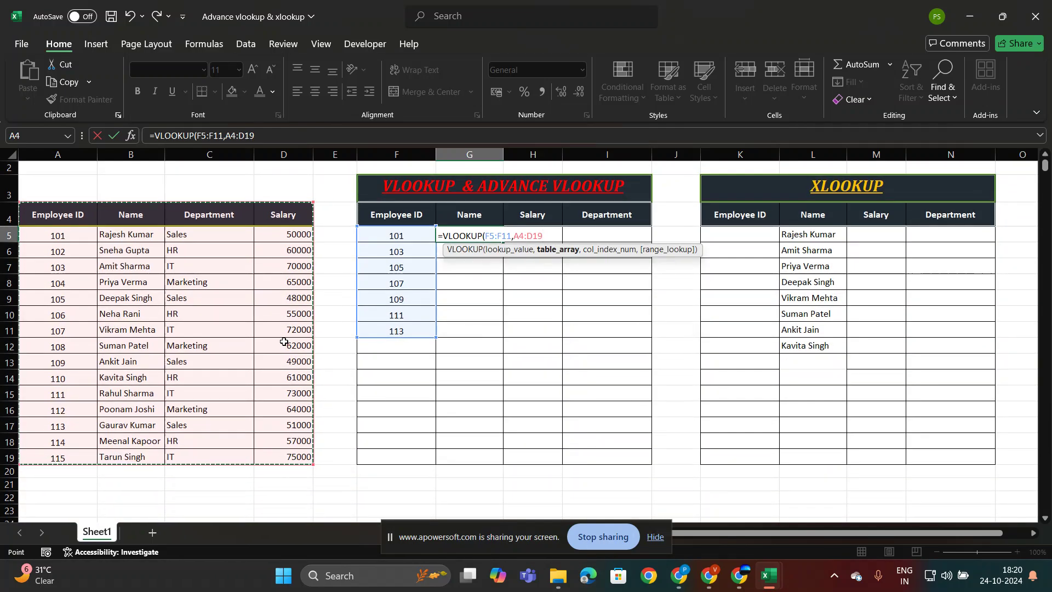
scroll(283, 340, "up", 1)
scroll(283, 339, "up", 1)
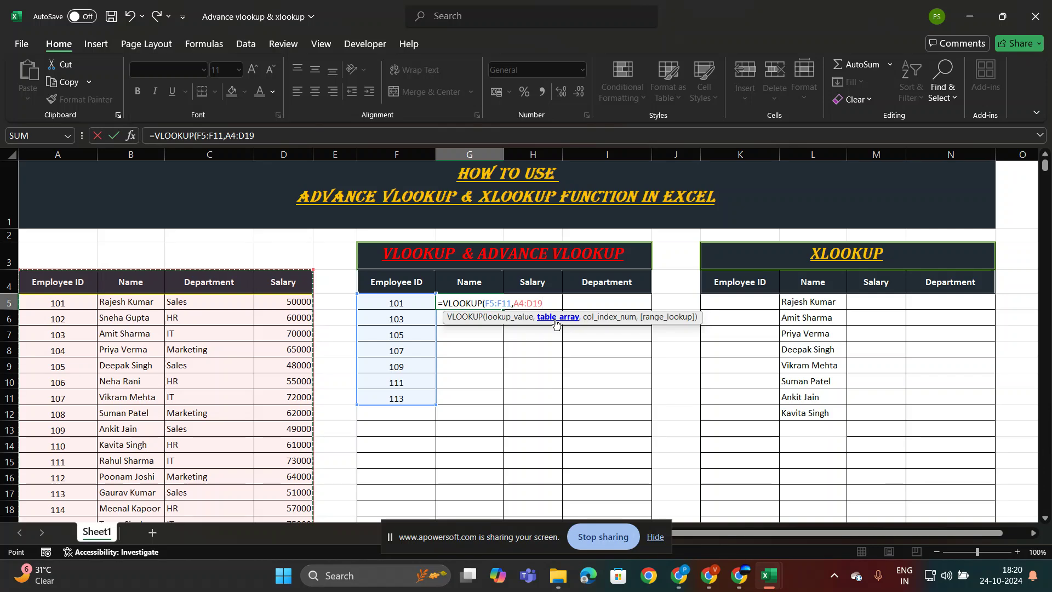
type(",2")
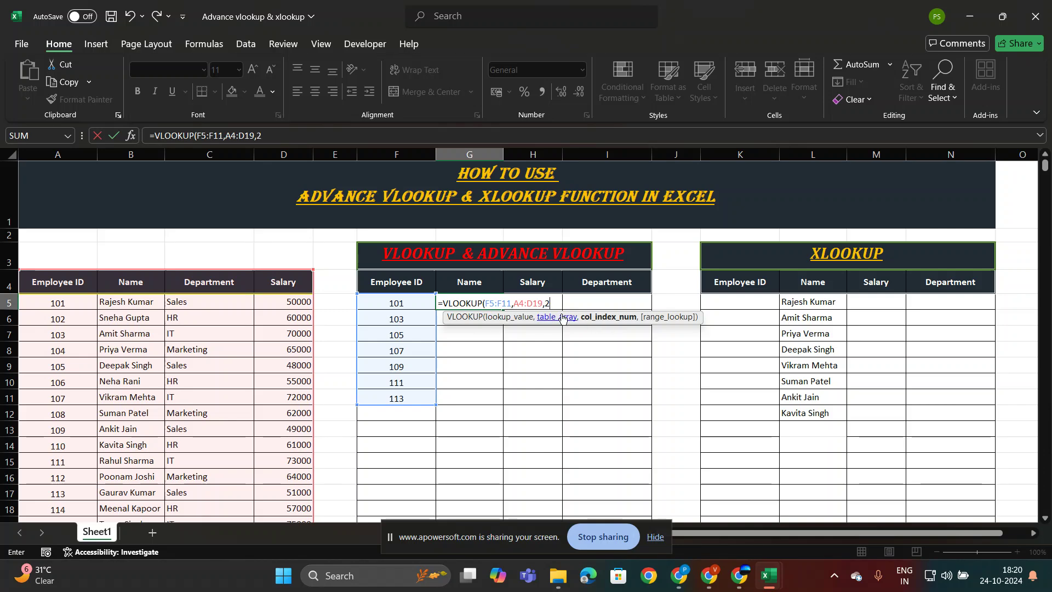
type(",0")
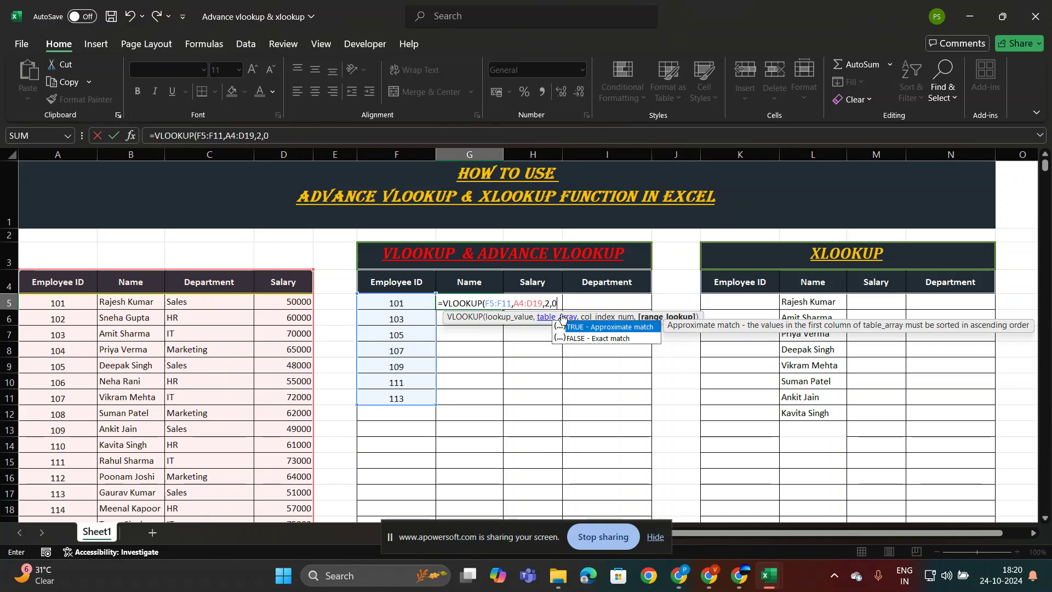
key("Return")
key("Up")
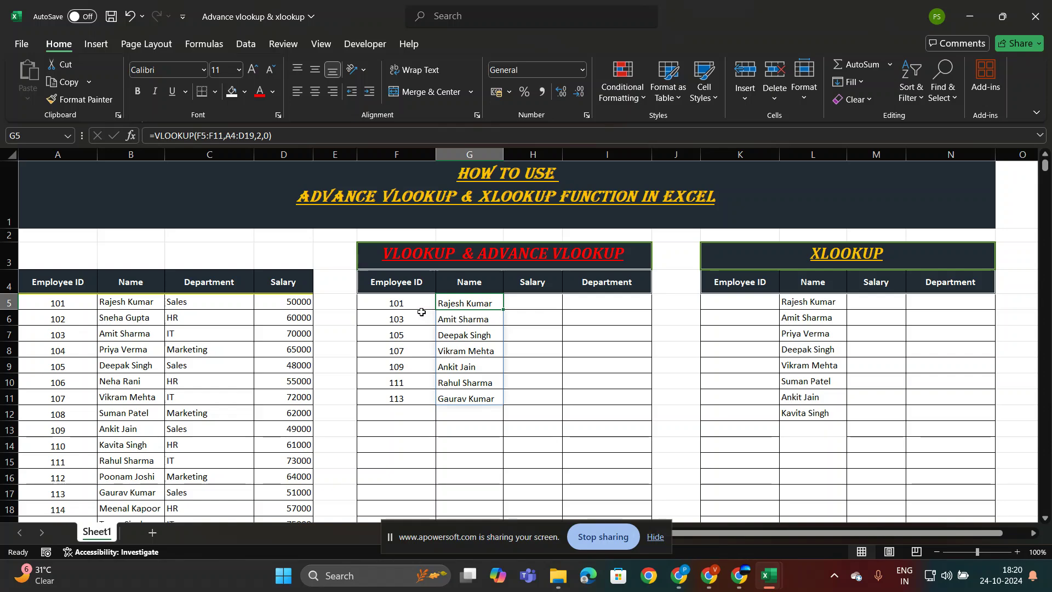
left_click_drag(401, 310, 409, 390)
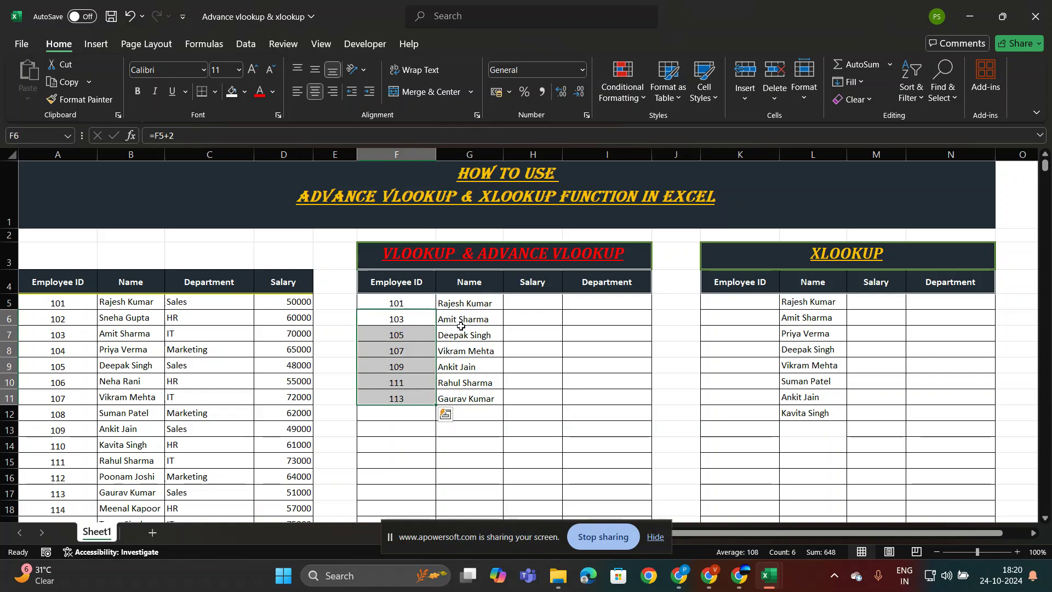
left_click_drag(472, 301, 485, 406)
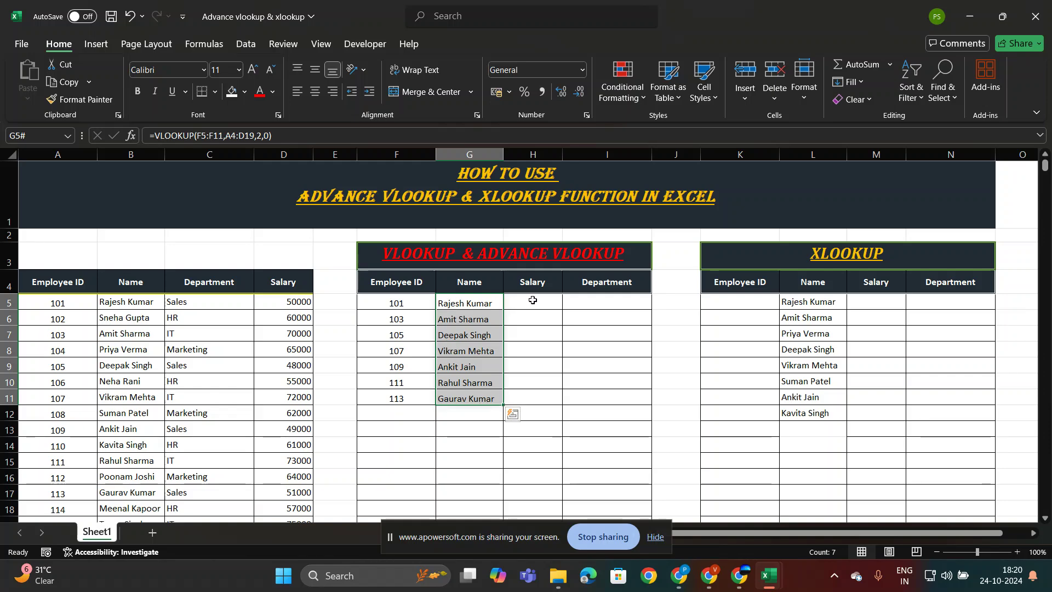
left_click_drag(532, 300, 534, 322)
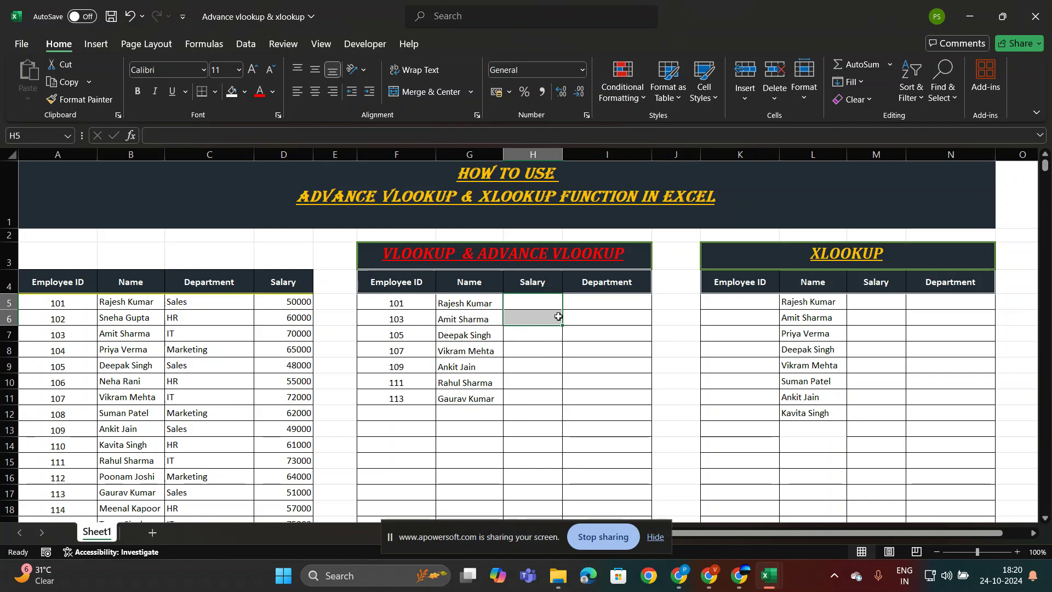
left_click_drag(606, 299, 606, 342)
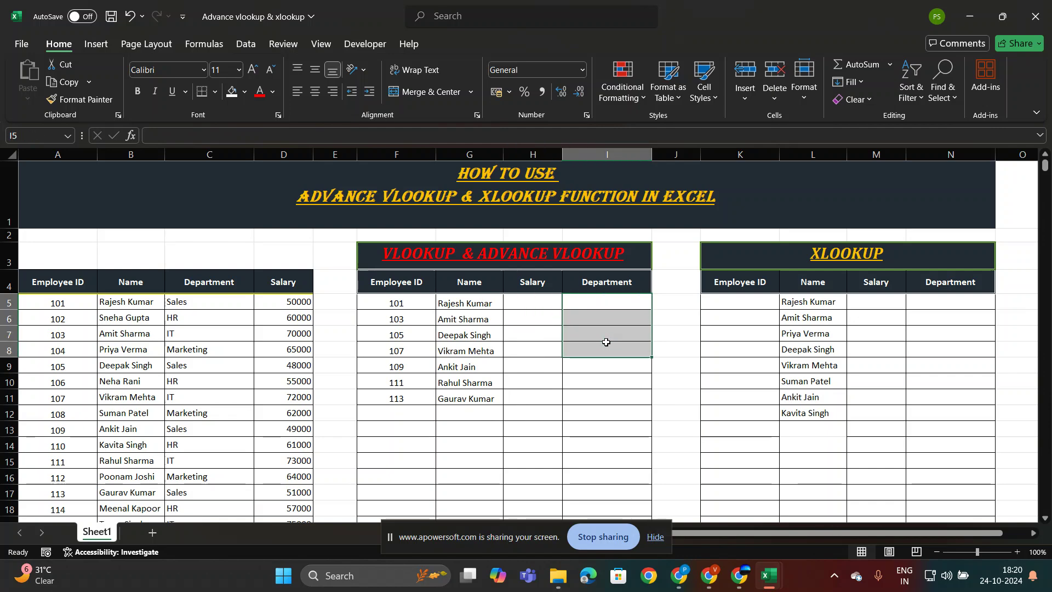
- Undo the VLOOKUP formula in cell G5
left_click(455, 299)
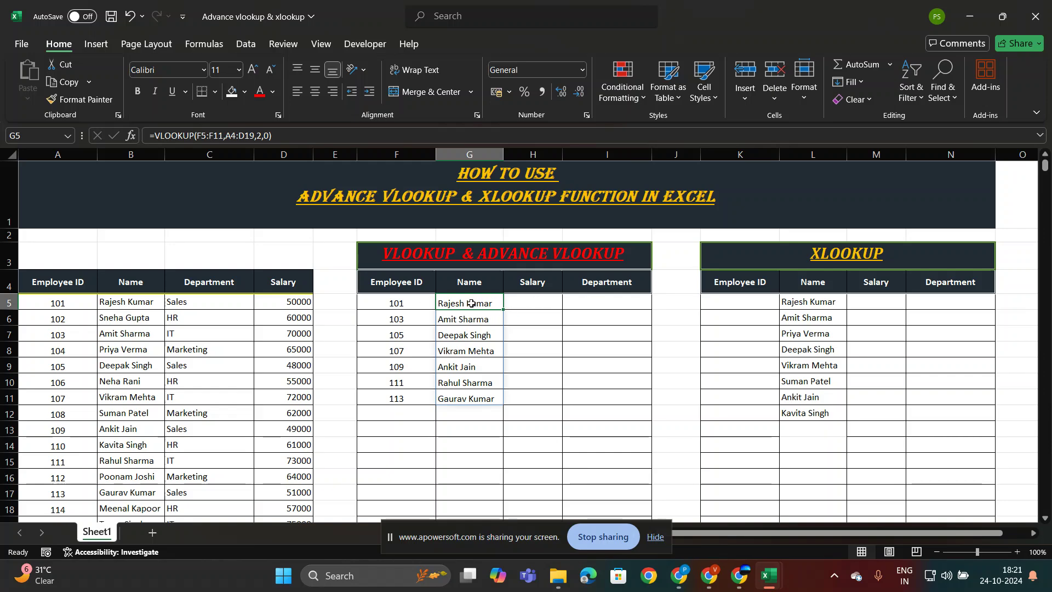
key("ctrl+z")
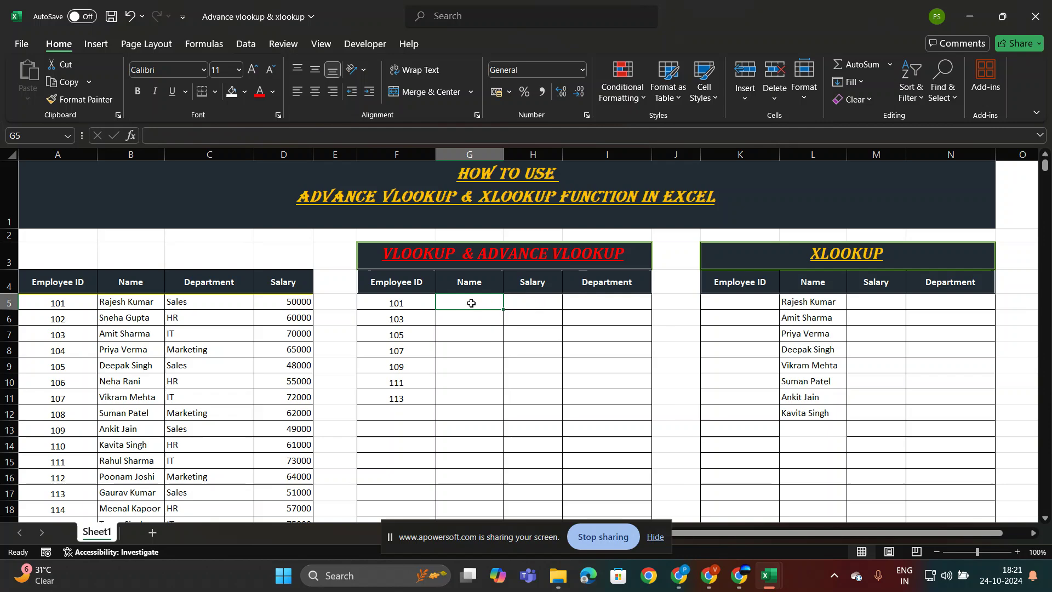
- Enter =VLOOKUP($F$5,$A$4:$D$19,{2,4,3},0) in cell G5 to fill name, salary and department together
type("=VLOOKUP(")
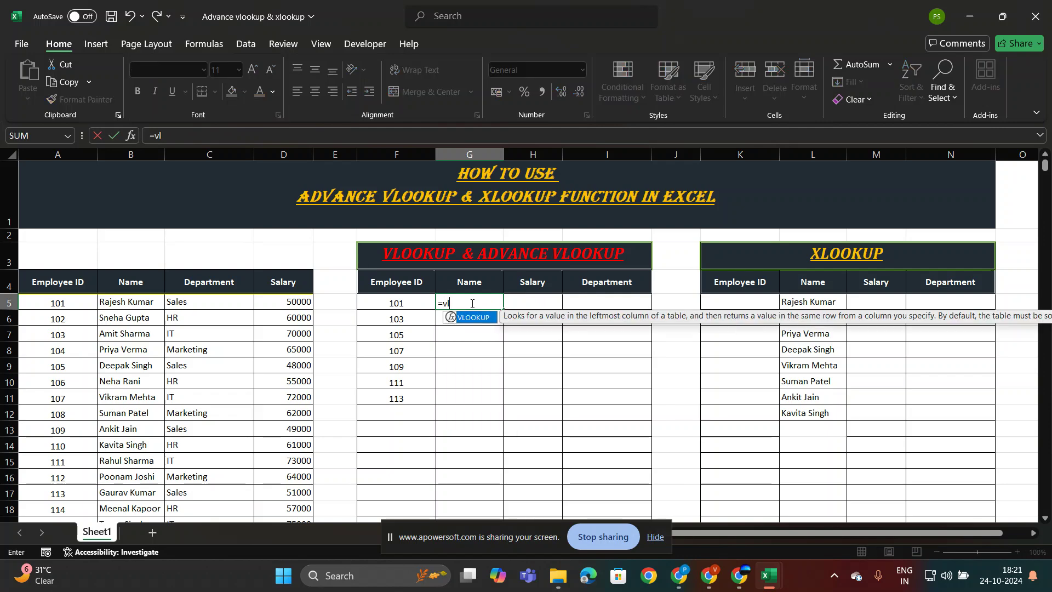
key("Left")
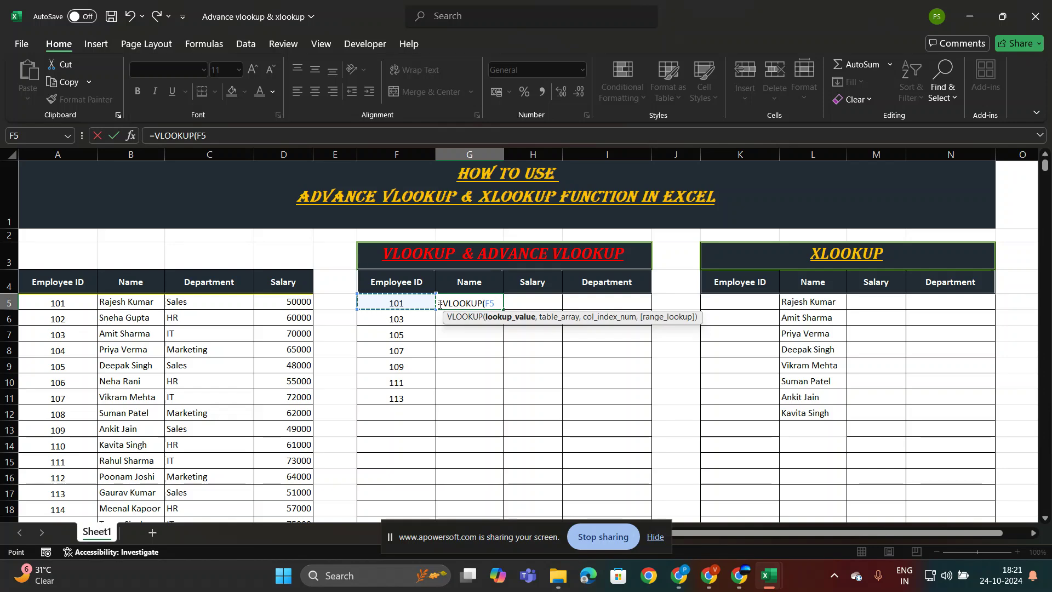
key("F4")
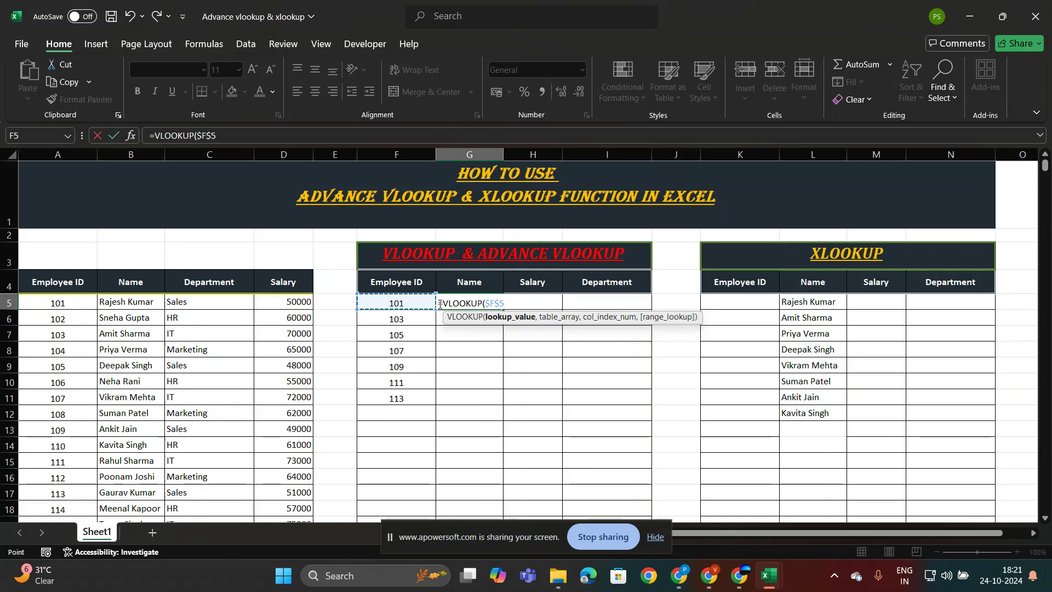
type(",")
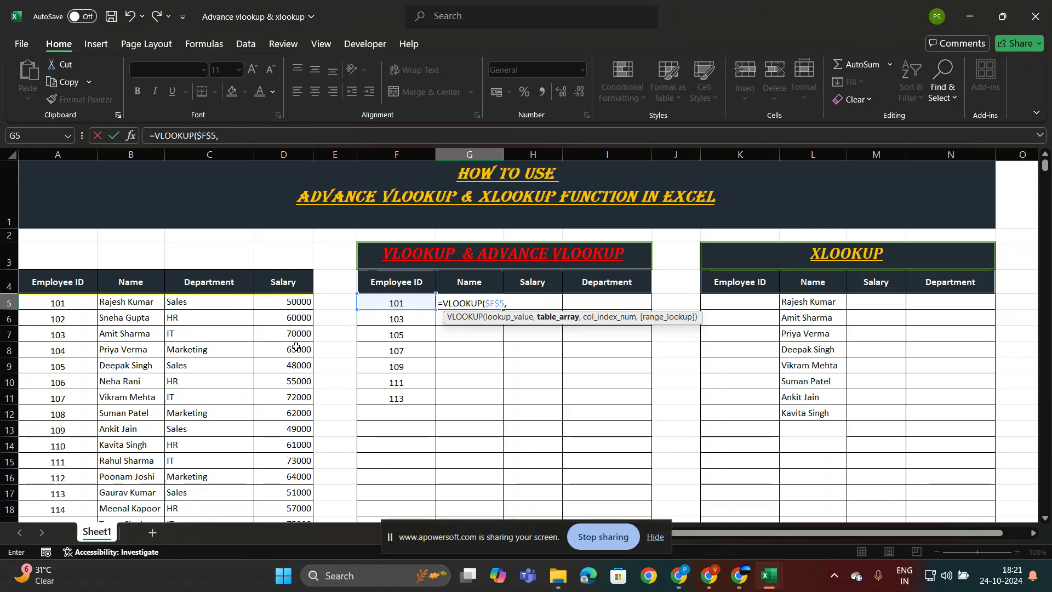
mouse_move(66, 279)
left_mouse_down()
mouse_move(69, 299)
mouse_move(276, 499)
mouse_move(275, 524)
mouse_move(285, 451)
left_mouse_up()
key("F4")
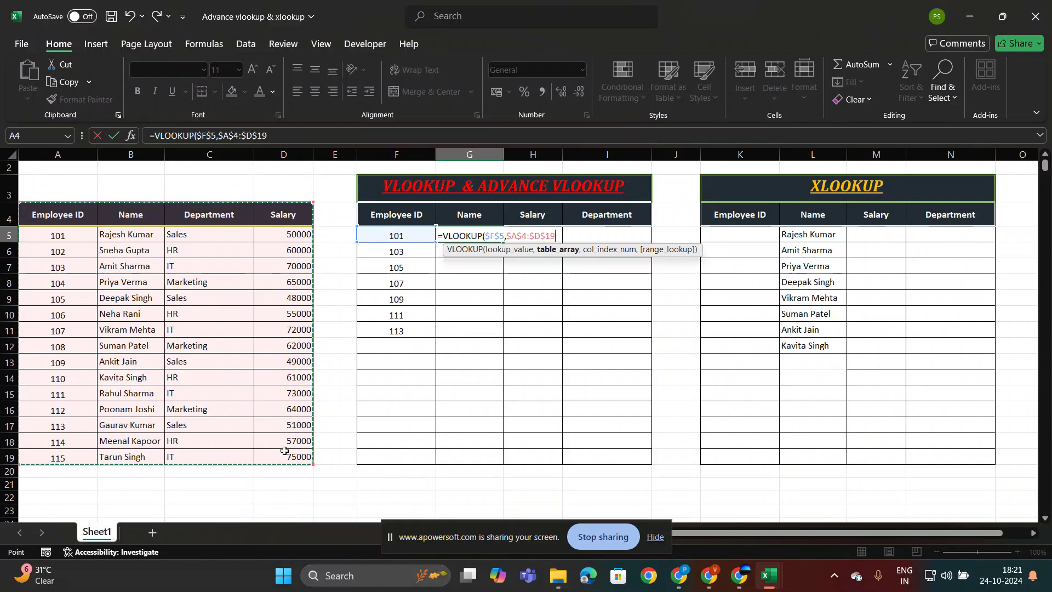
type(",{2,4")
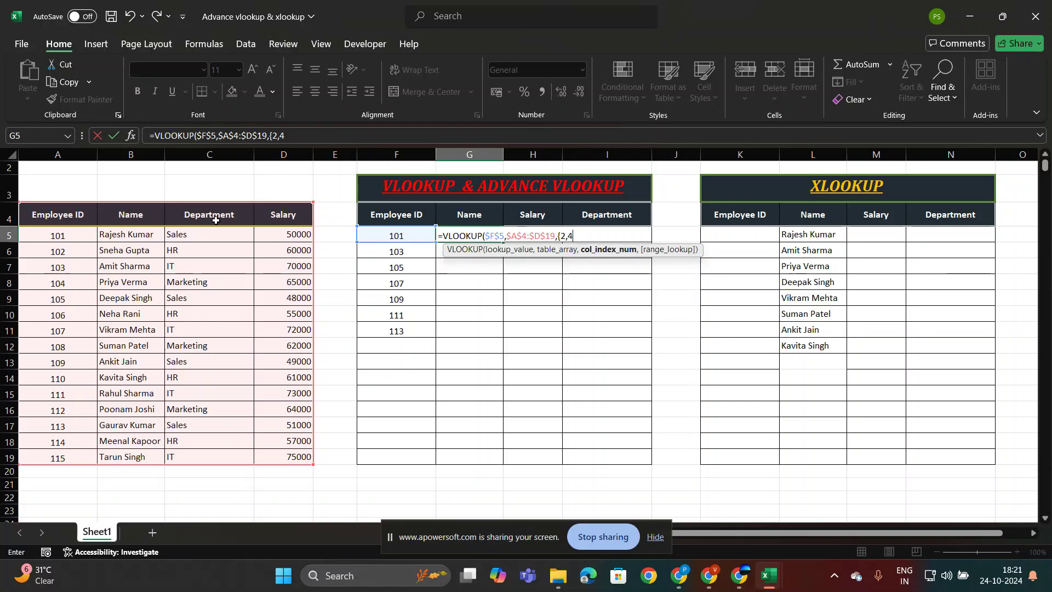
type(",3},")
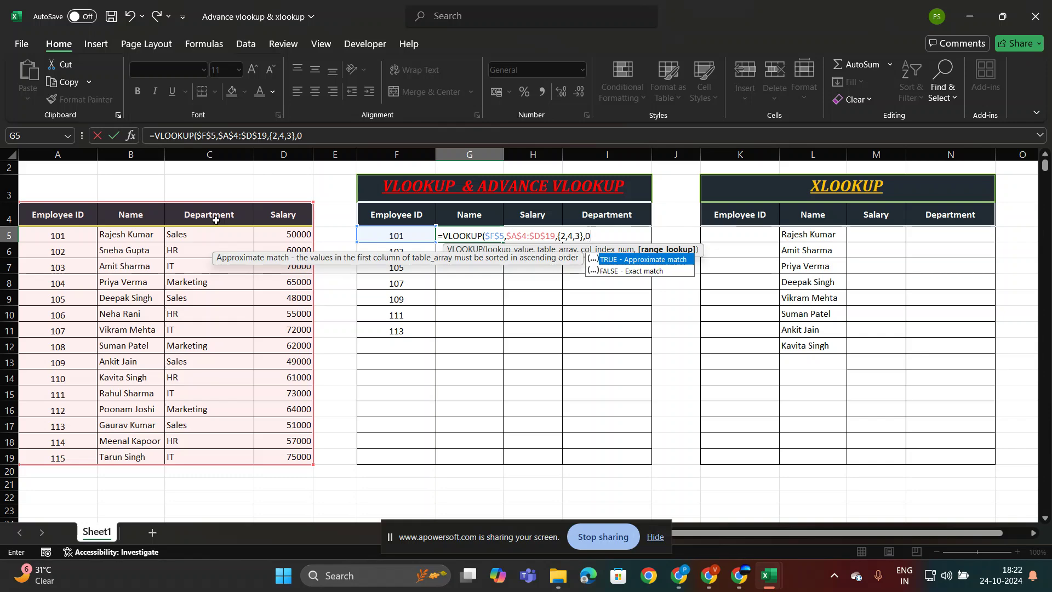
type("0)")
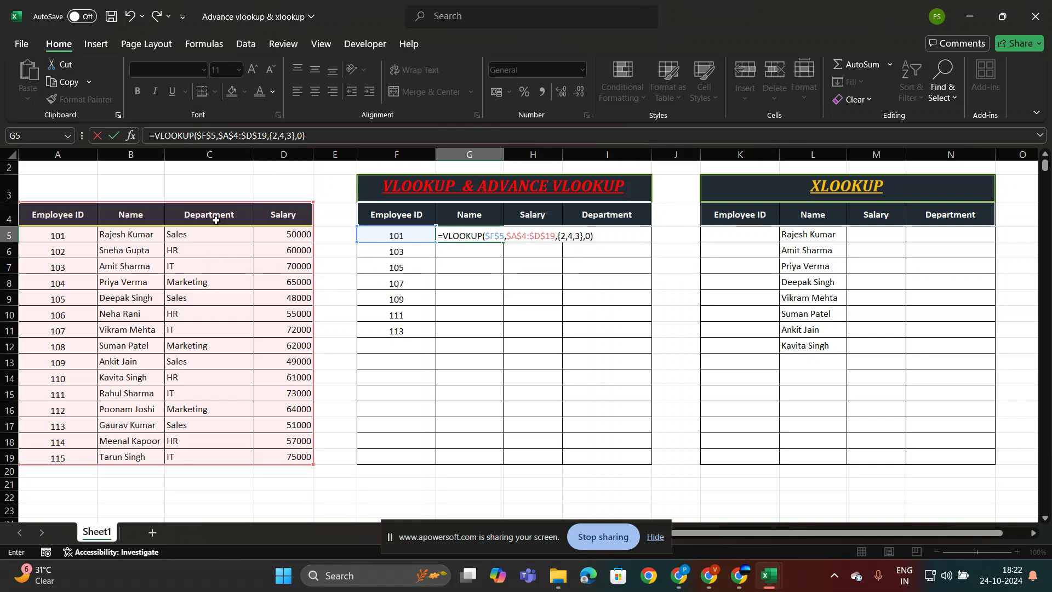
key("Return")
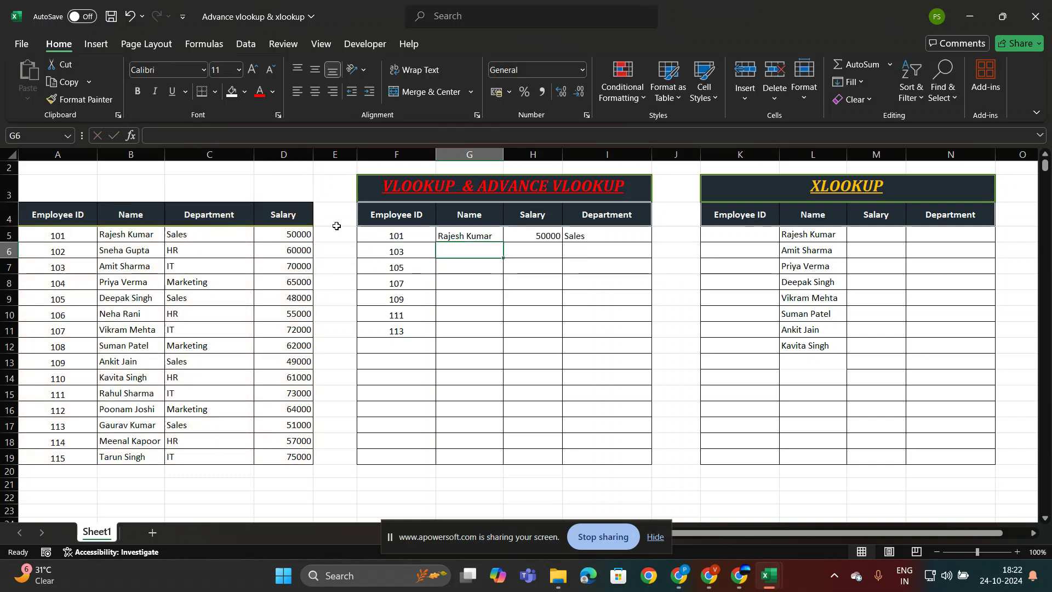
left_click(475, 237)
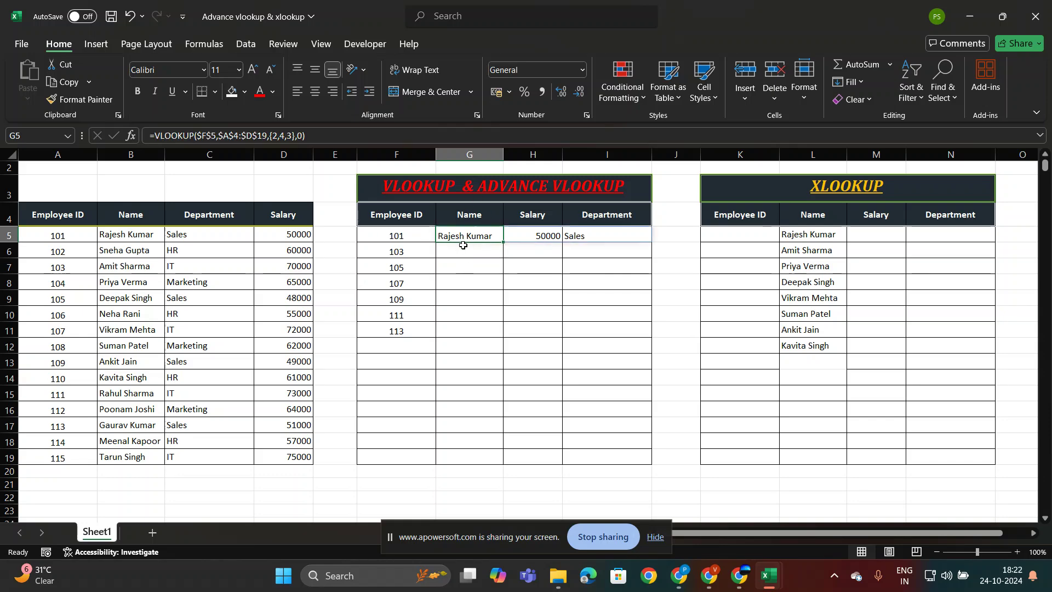
left_click(521, 234)
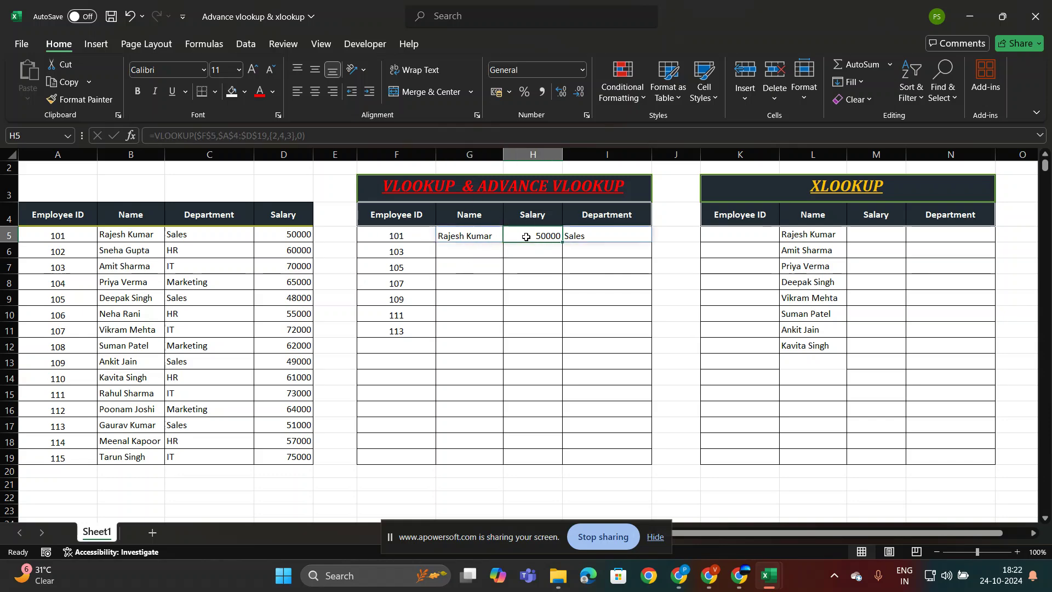
left_click(603, 238)
left_click(455, 238)
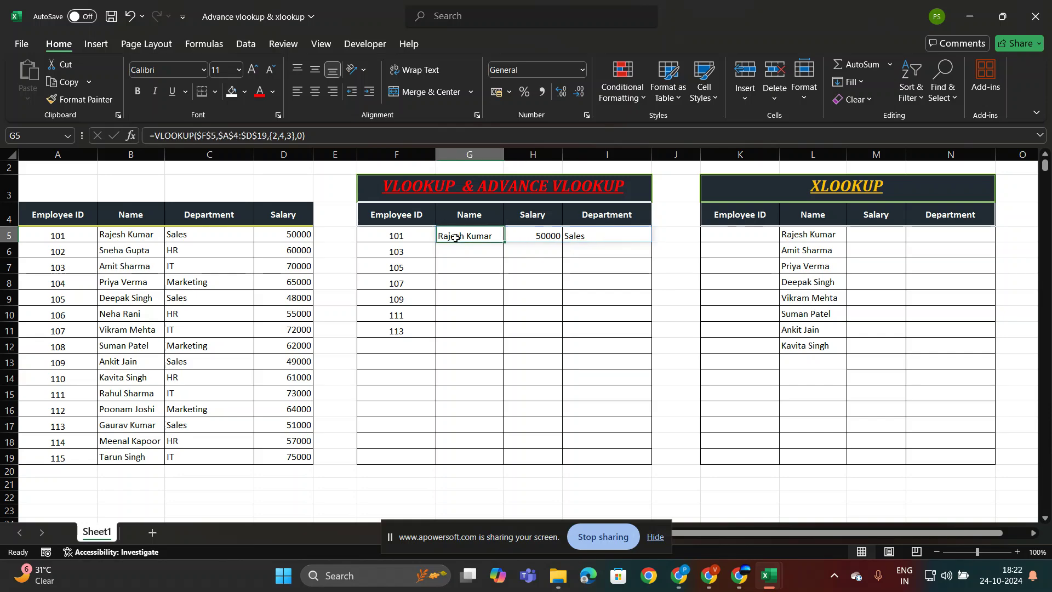
type("c")
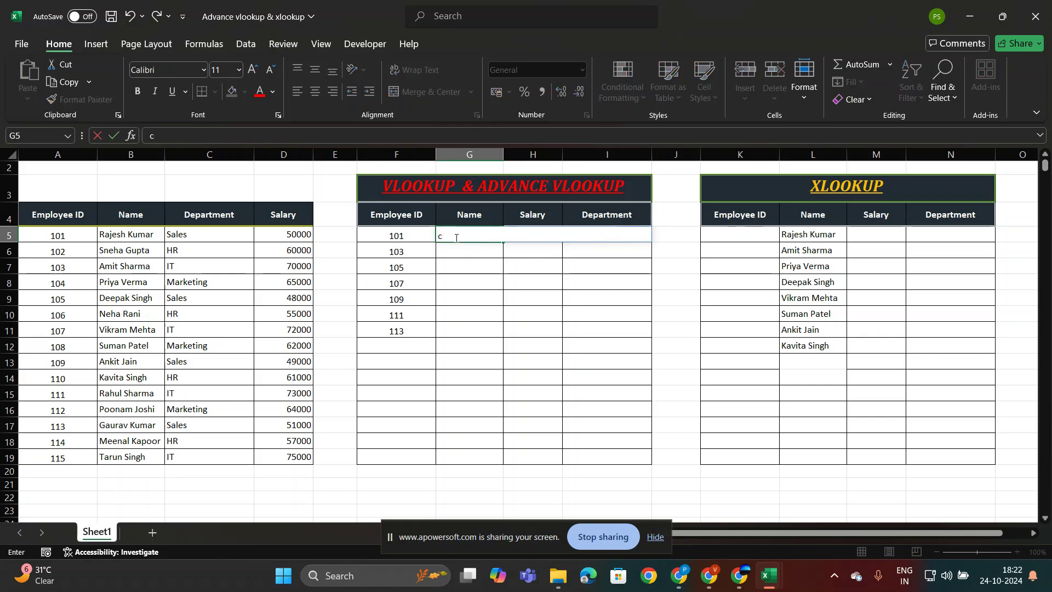
key("shift+Down")
key("ctrl+z")
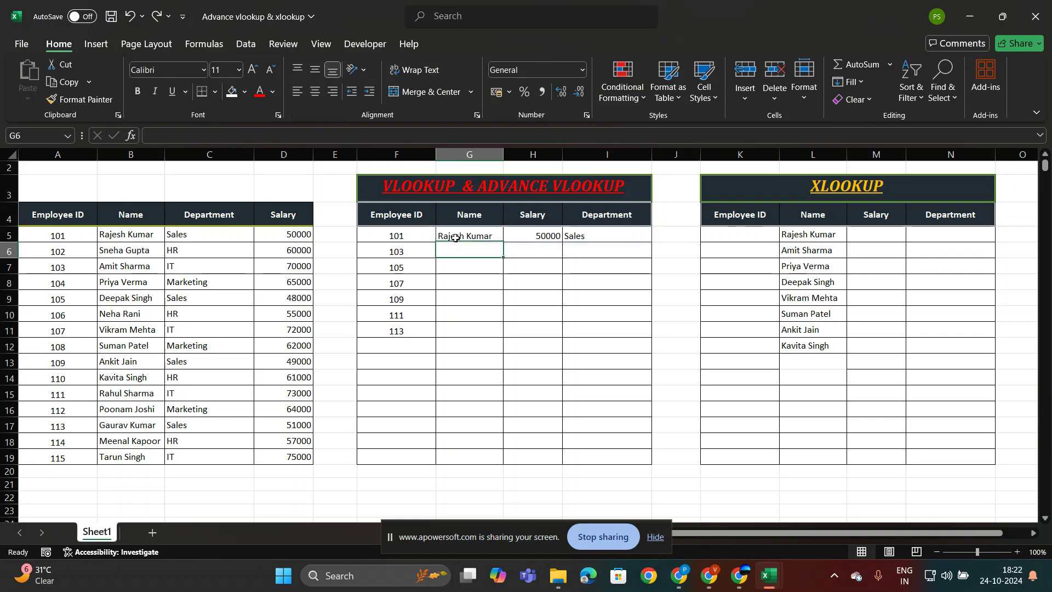
- Try to copy the multi-column VLOOKUP formula from G5 down through G11
key("ctrl+c")
key("shift+Down")
key("shift+Down")
key("shift+Down")
key("shift+Down")
key("shift+Down")
key("shift+Down")
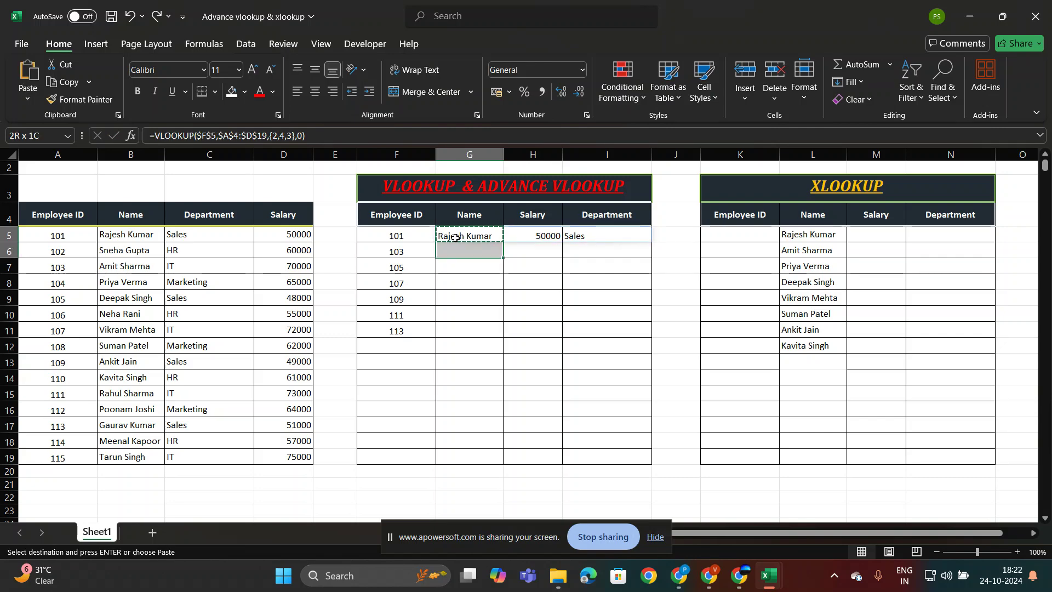
key("ctrl+v")
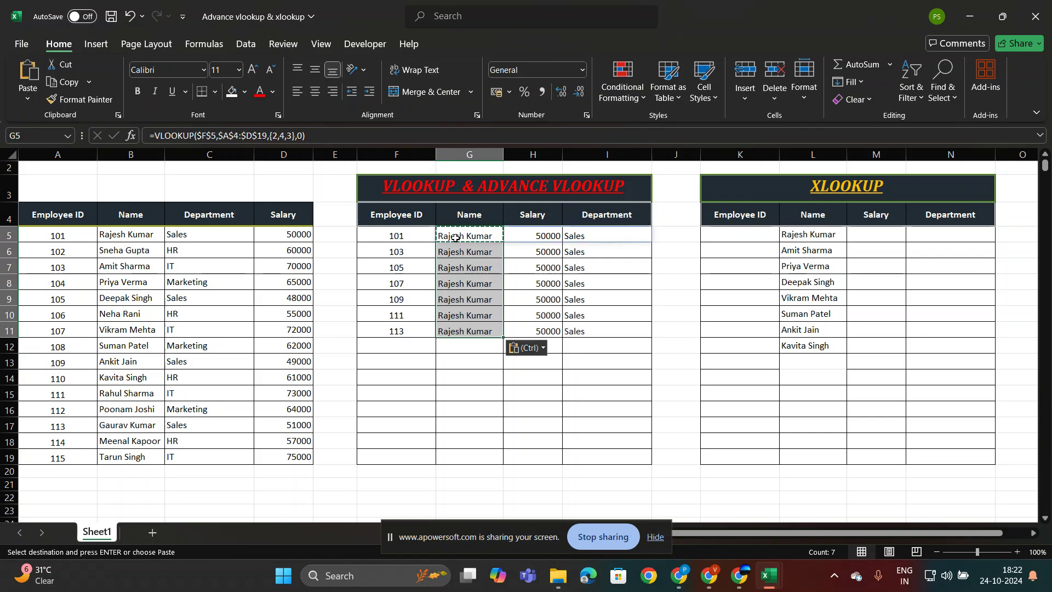
key("ctrl+z")
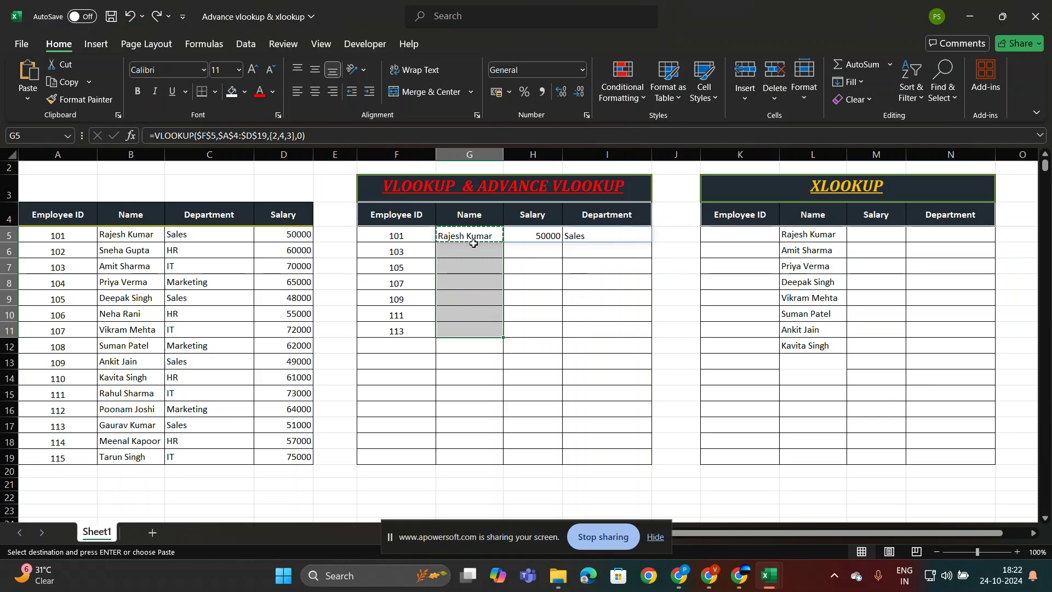
- Change the lookup value in the G5 VLOOKUP formula to $F5, leaving only the column absolute
left_click(468, 236)
double_click(469, 237)
left_click(211, 134)
key("BackSpace")
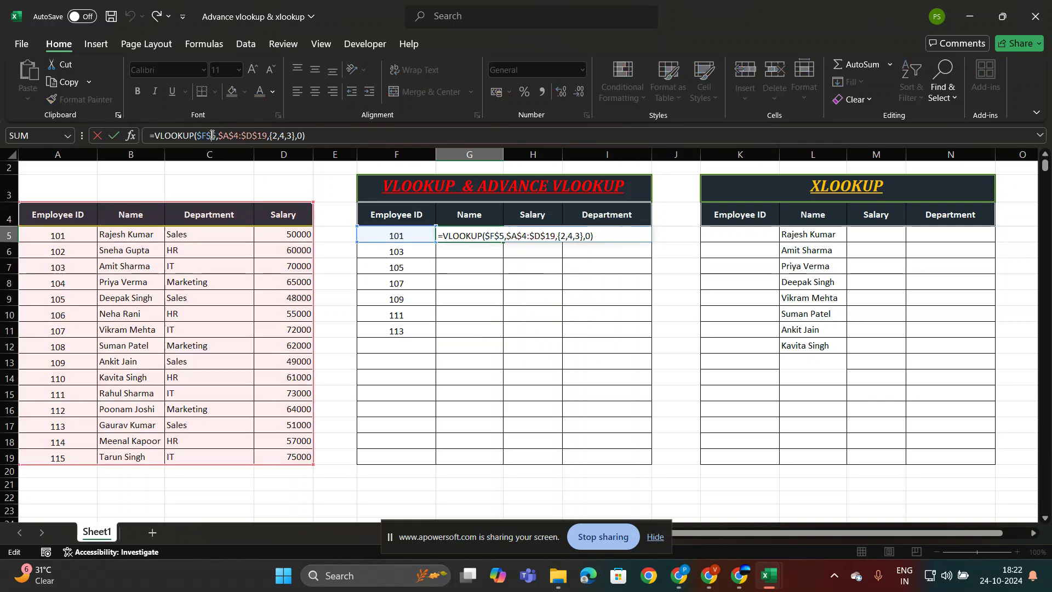
key("Return")
key("Up")
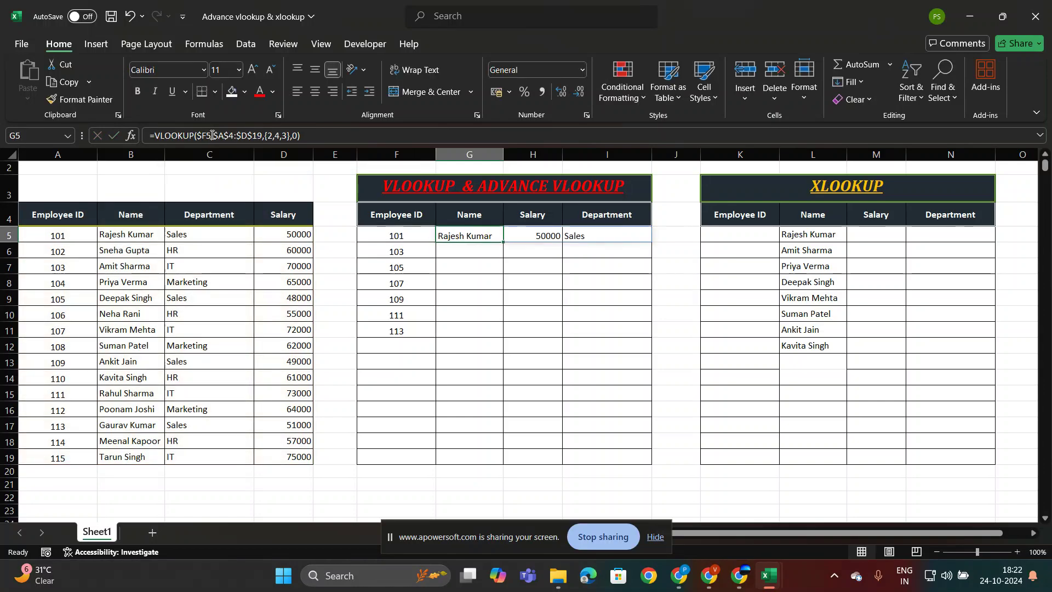
- Copy the VLOOKUP formula from G5 into each cell from G6 to G11 to fill name, salary and department
key("ctrl+c")
key("Down")
key("ctrl+v")
key("Down")
key("ctrl+v")
key("Down")
key("ctrl+v")
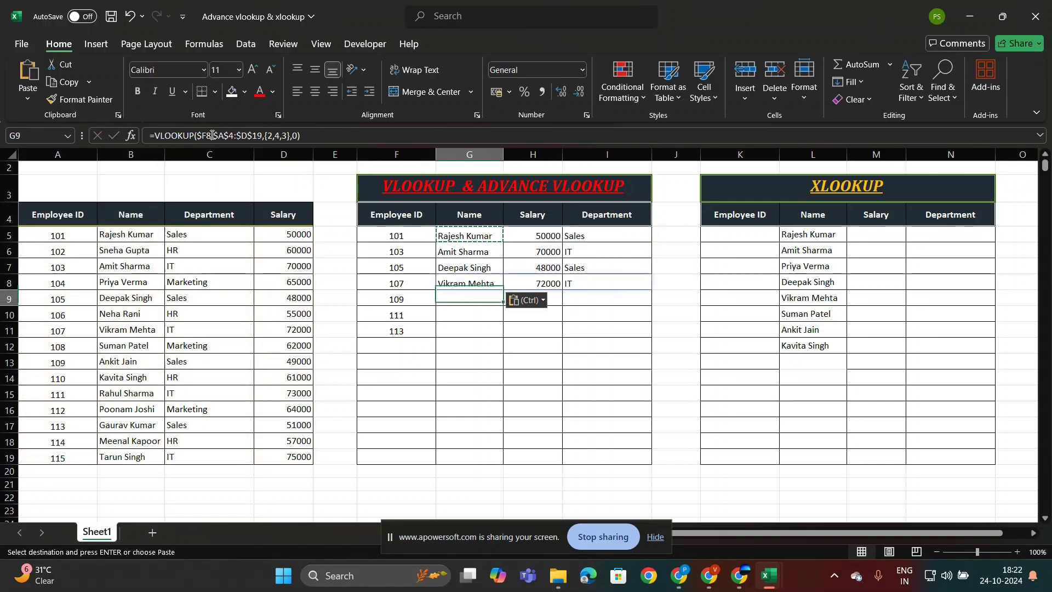
key("Down")
key("ctrl+v")
key("Down")
key("ctrl+v")
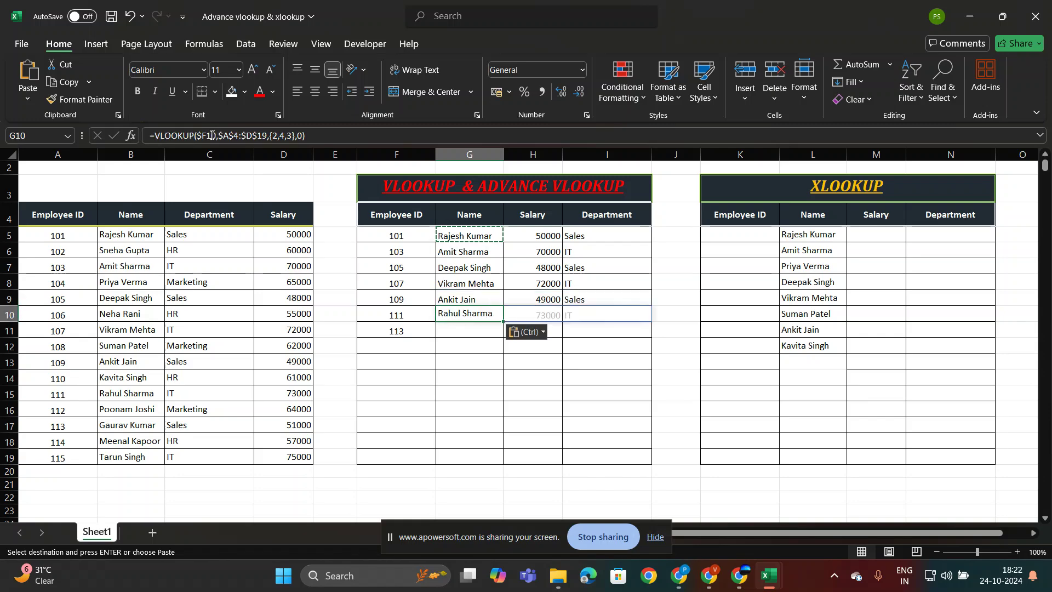
key("Down")
key("ctrl+v")
key("Right")
key("Right")
key("Right")
key("Right")
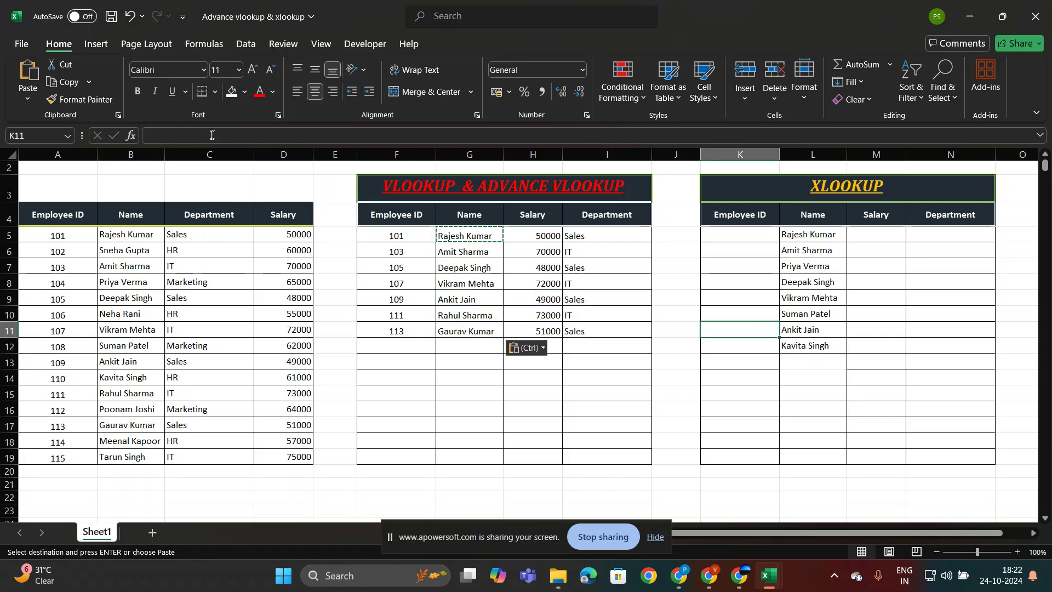
- Compare the filled VLOOKUP row for employee ID 101 with the matching row in the source table
left_click(448, 282)
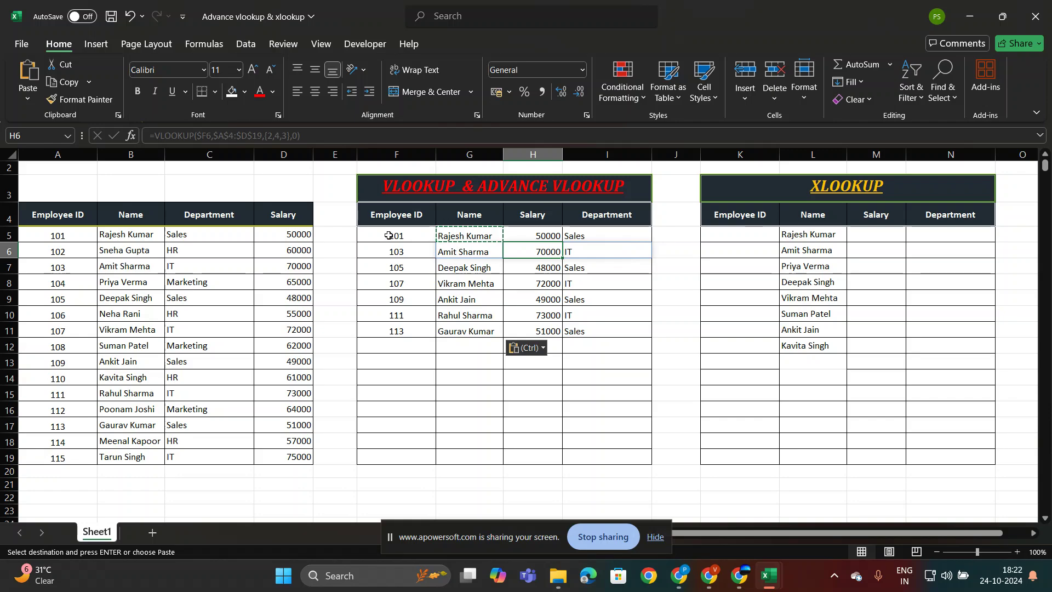
left_click_drag(393, 235, 454, 237)
left_click(454, 237)
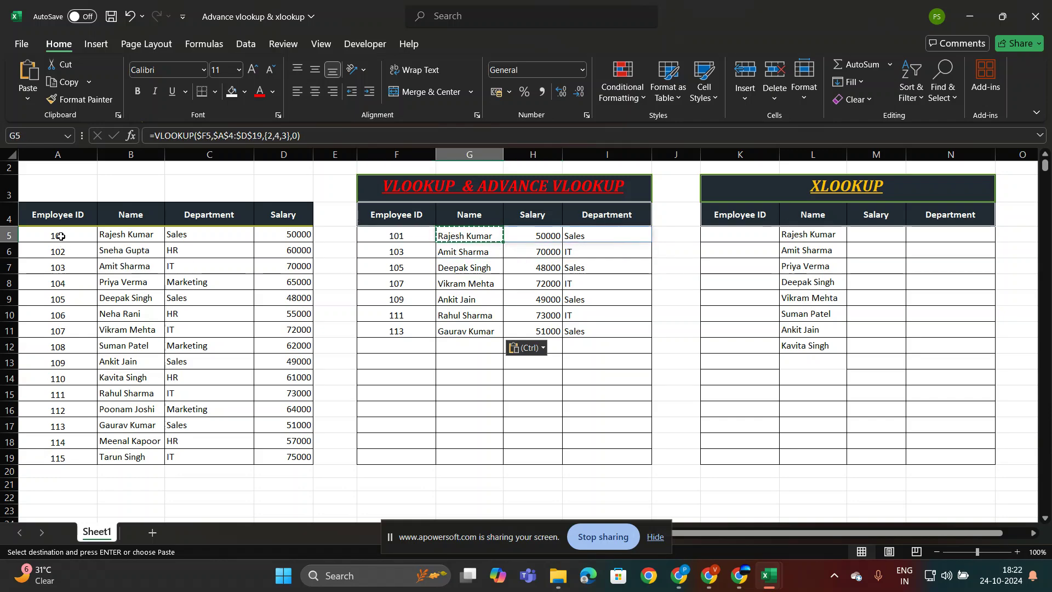
left_click_drag(60, 236, 271, 235)
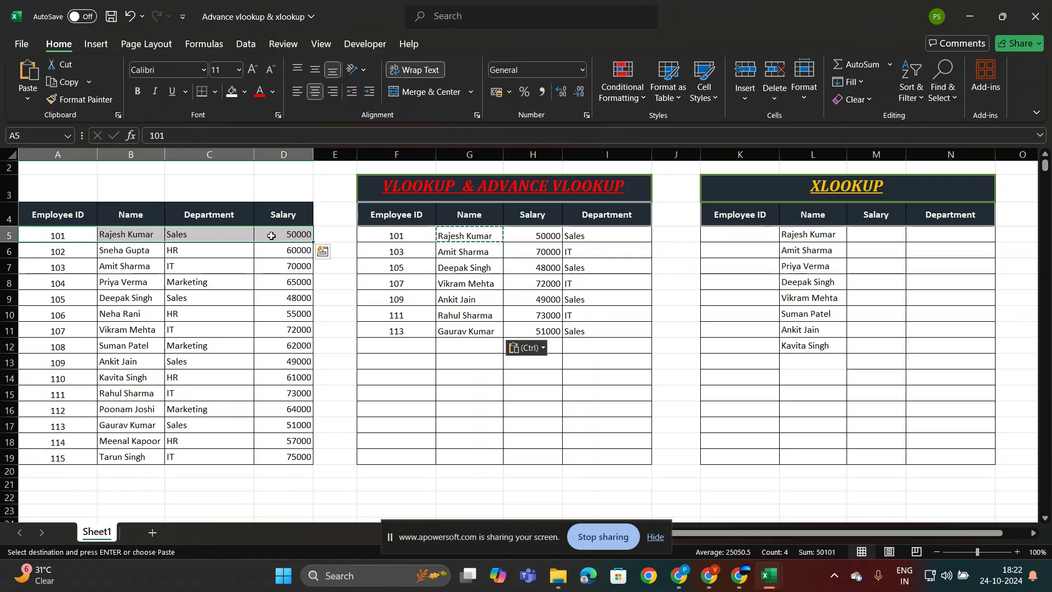
left_click(272, 236)
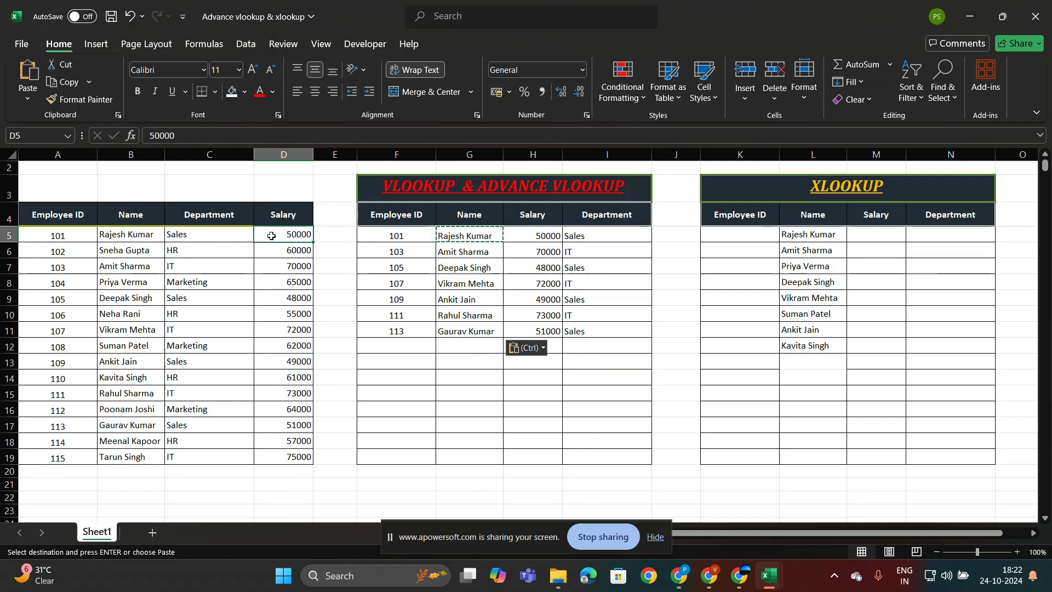
left_click_drag(271, 235, 63, 238)
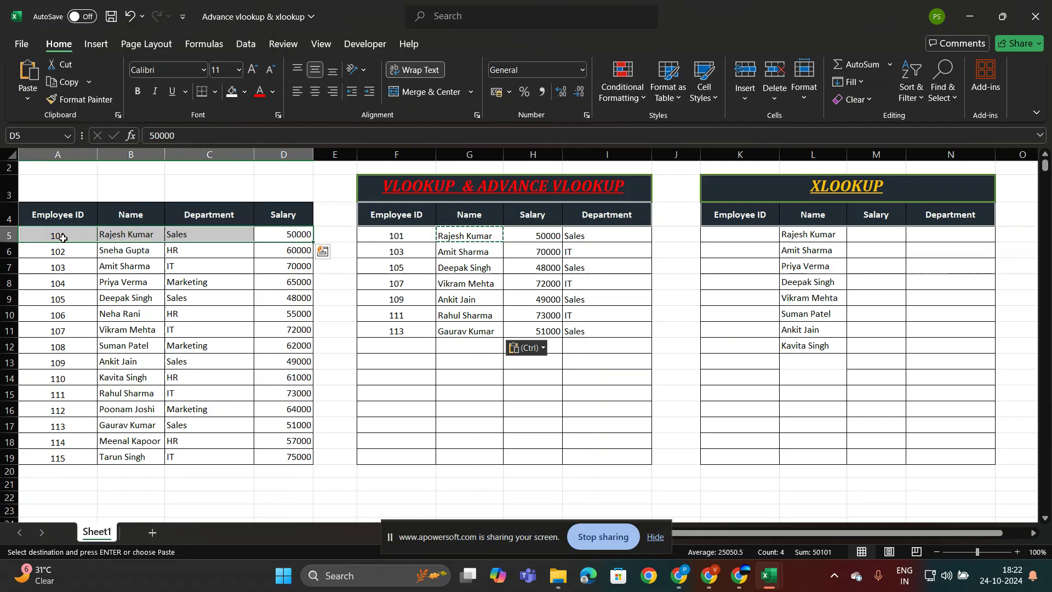
left_click(319, 277)
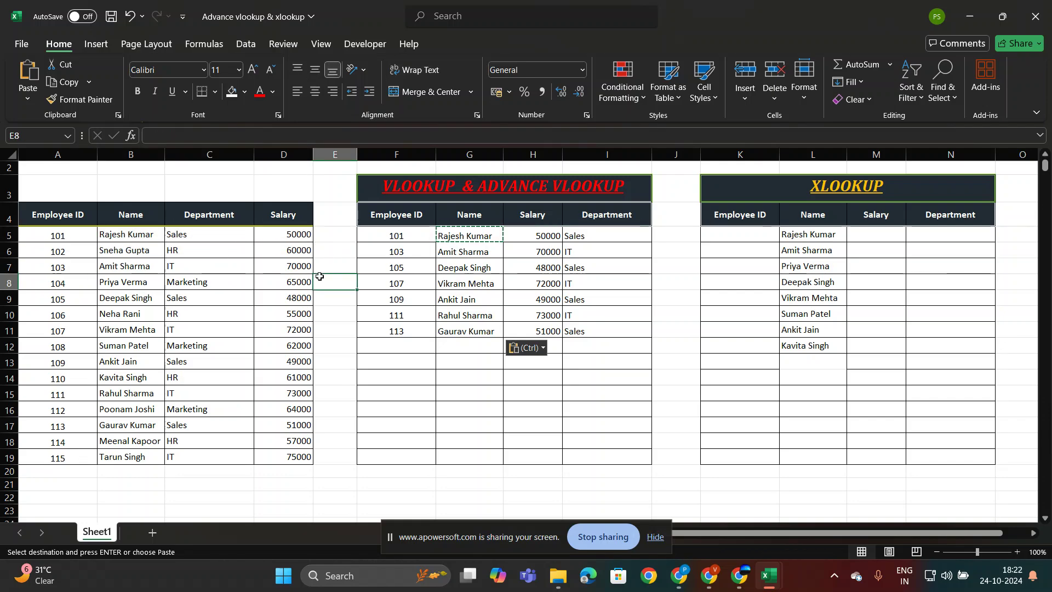
left_click(425, 247)
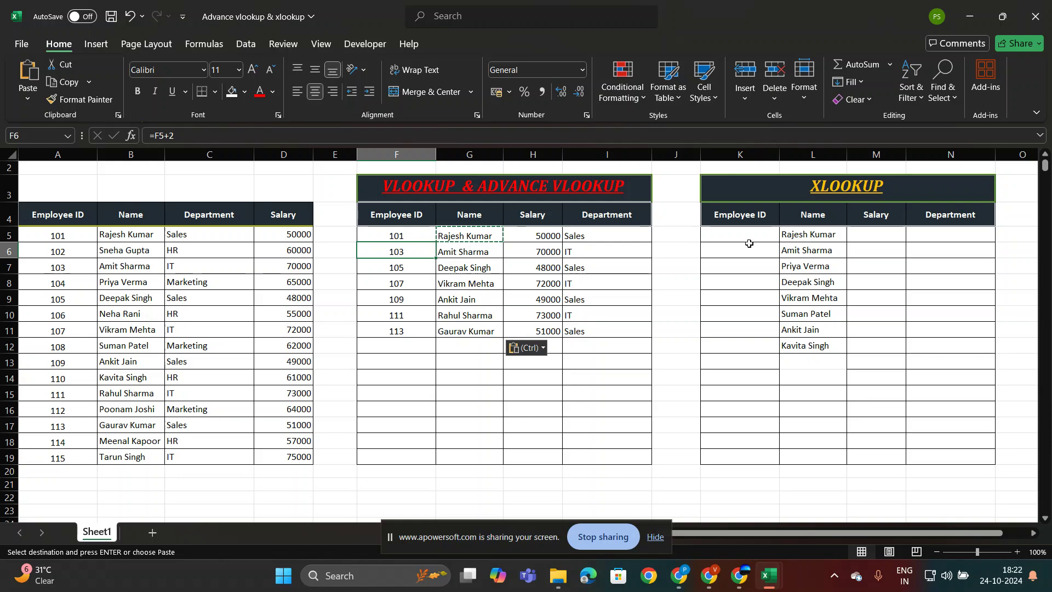
- Examine the Name and Employee ID columns in the XLOOKUP table and their order in the source table
left_click(746, 195)
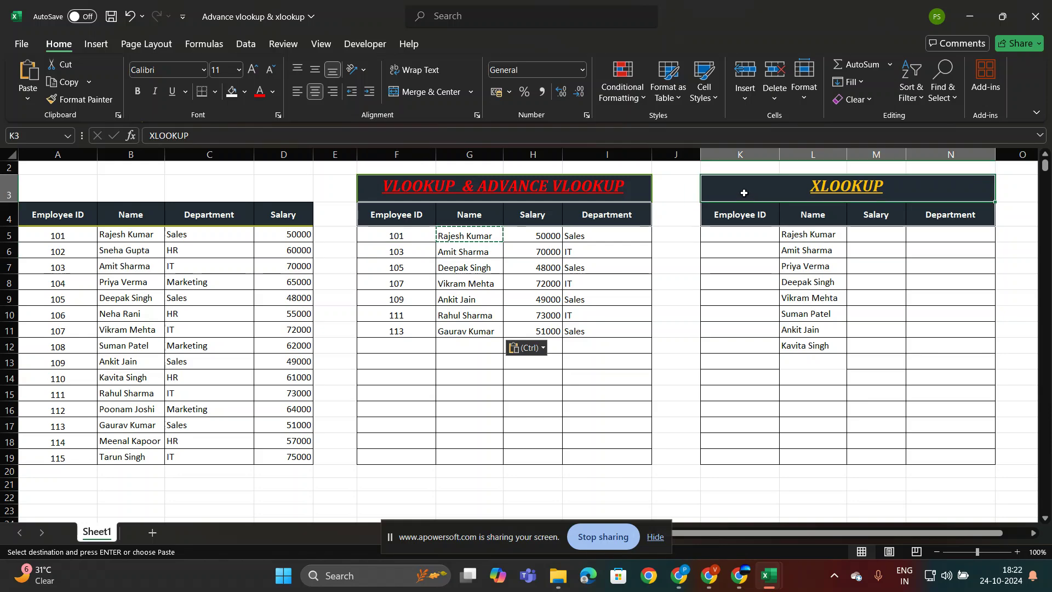
left_click(738, 235)
left_click_drag(812, 215, 816, 348)
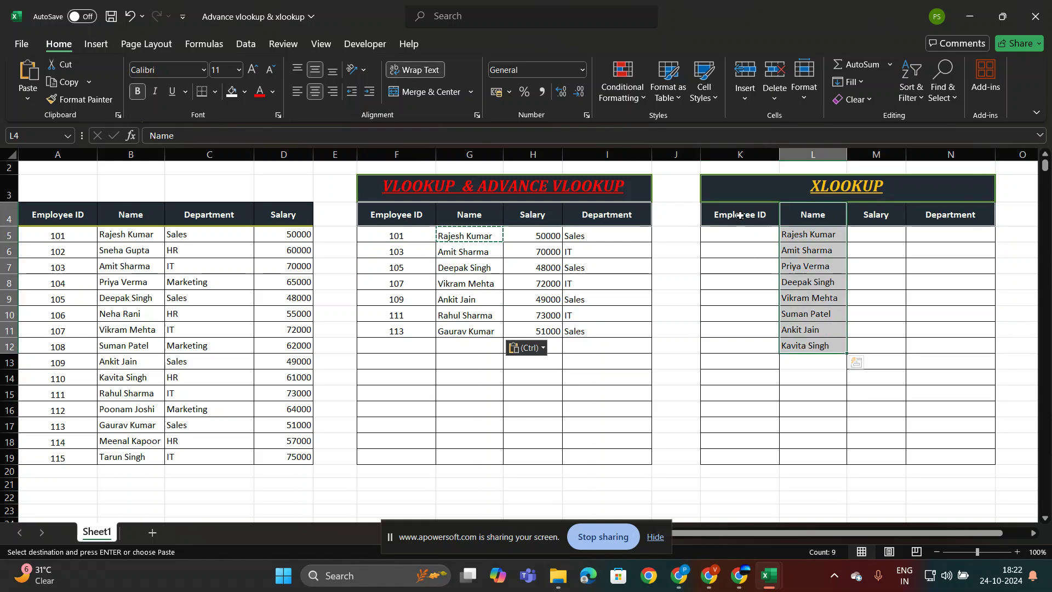
left_click_drag(740, 215, 749, 343)
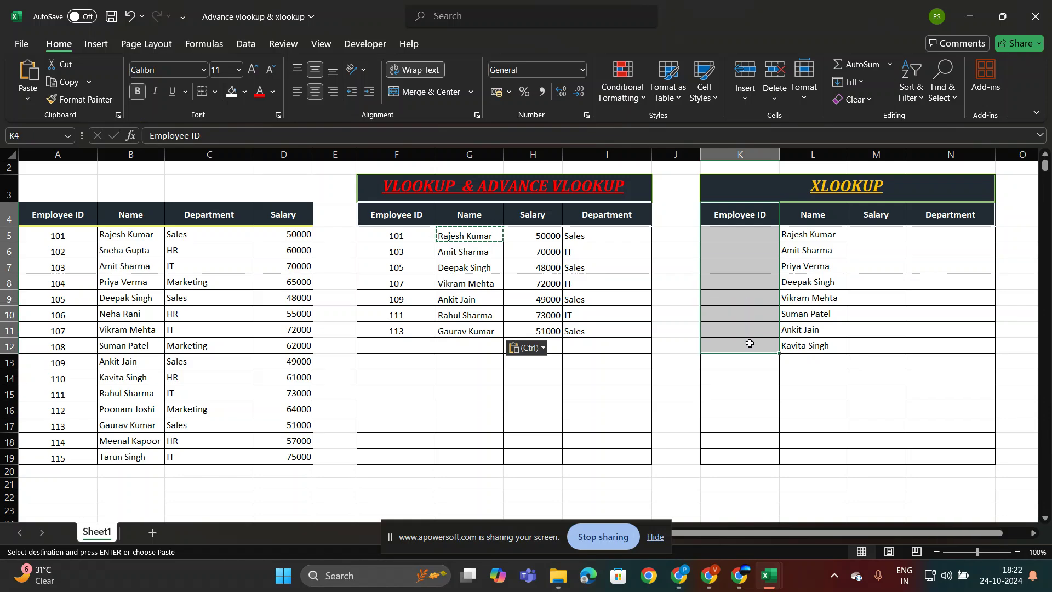
left_click(730, 236)
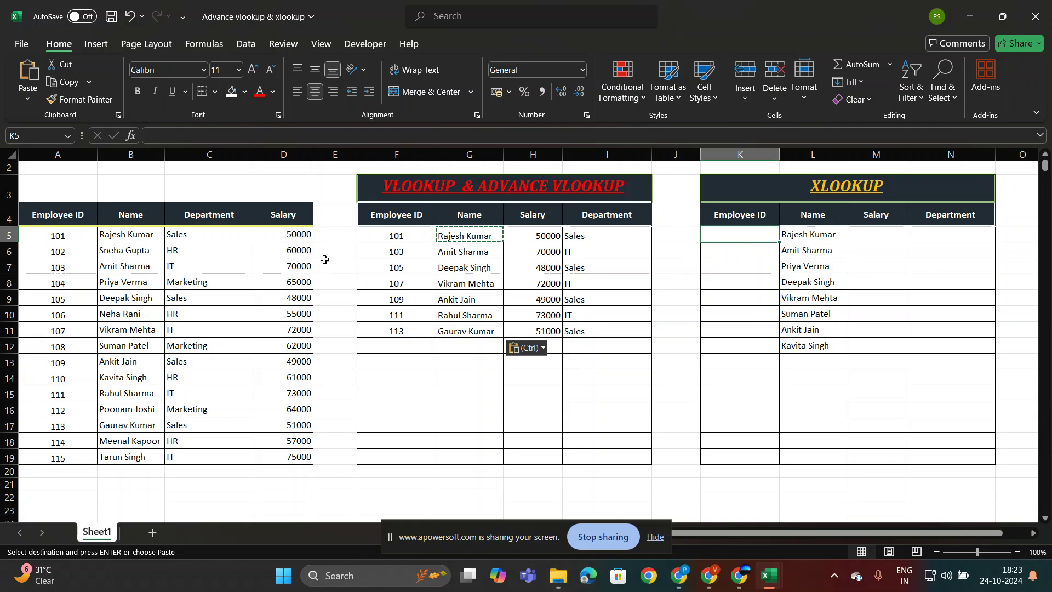
left_click_drag(129, 213, 132, 270)
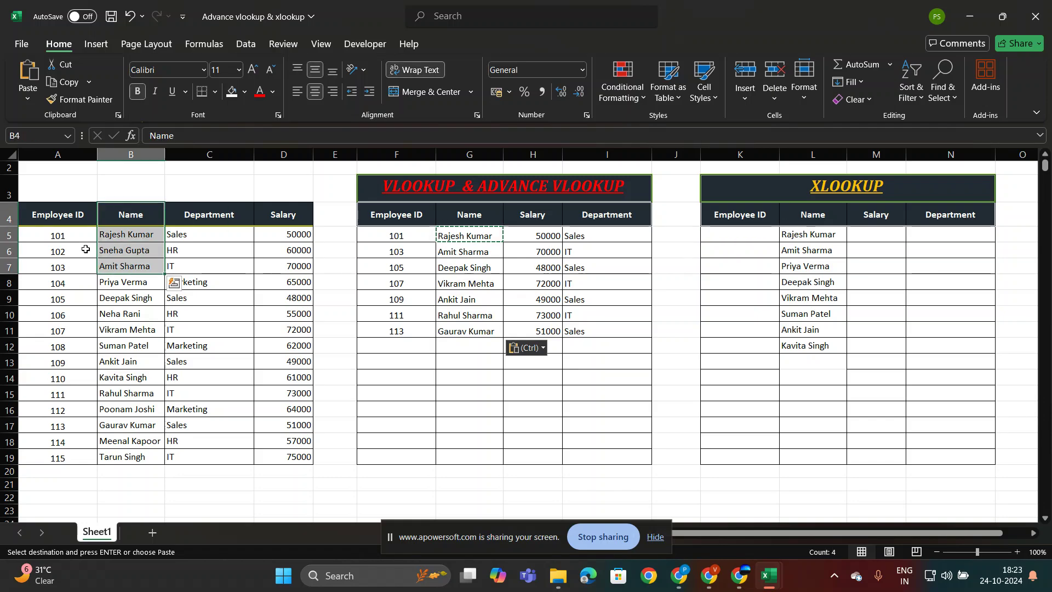
left_click_drag(48, 214, 57, 250)
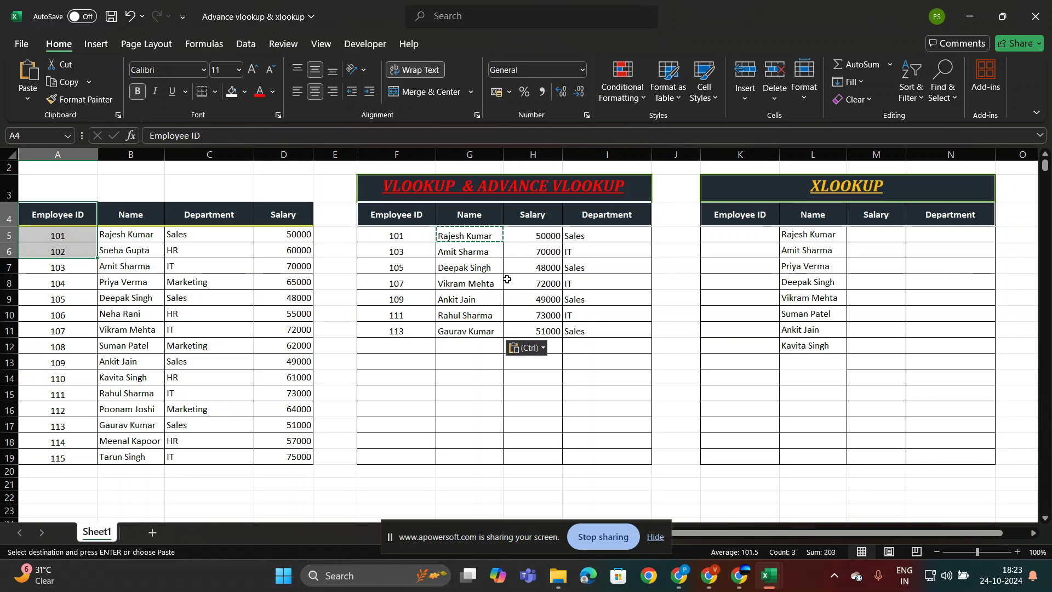
- Enter =XLOOKUP(L5,B4:B19,A4:A19,0) in cell K5 to look up the employee ID by name
left_click(726, 240)
type("=")
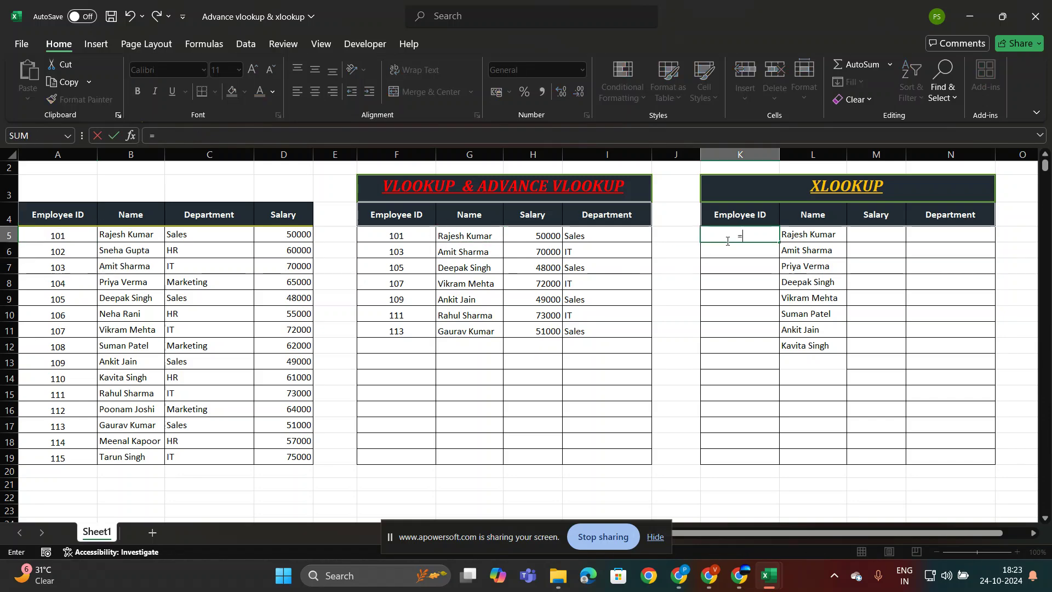
type("vl")
key("BackSpace")
key("BackSpace")
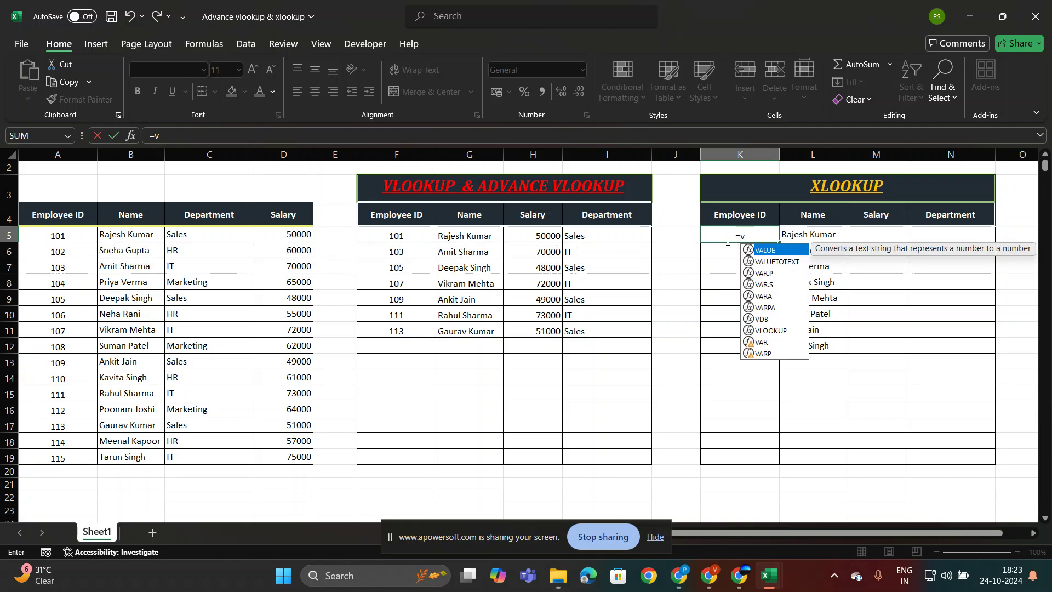
type("xl")
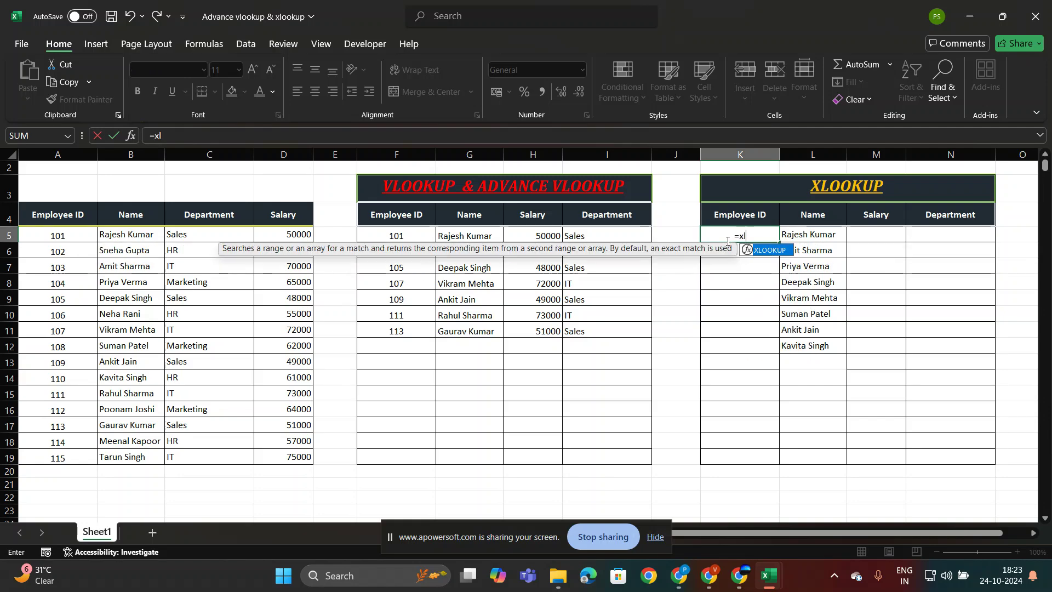
key("Tab")
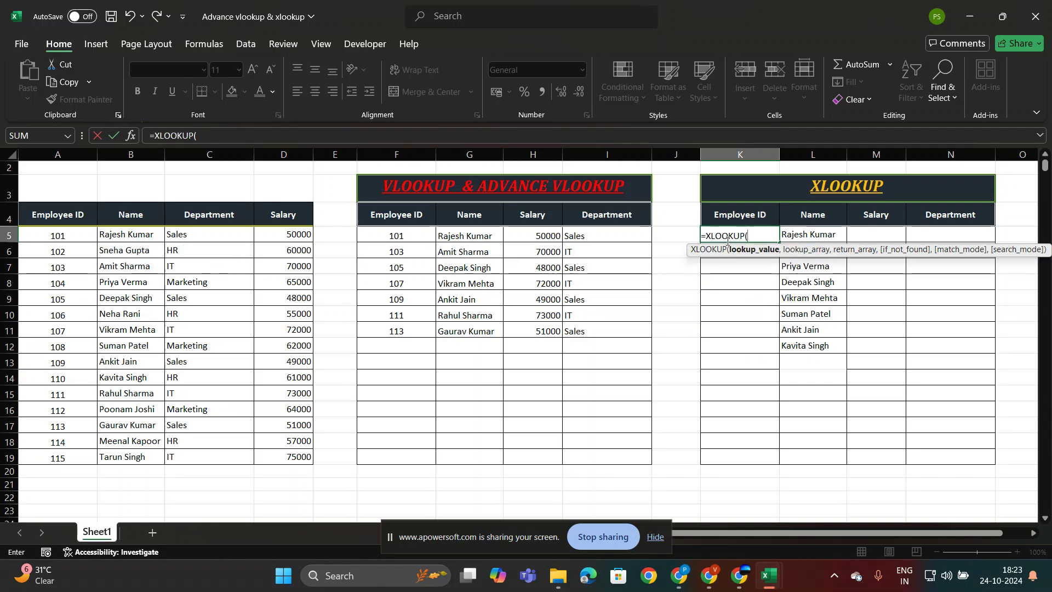
left_click(802, 233)
type(",")
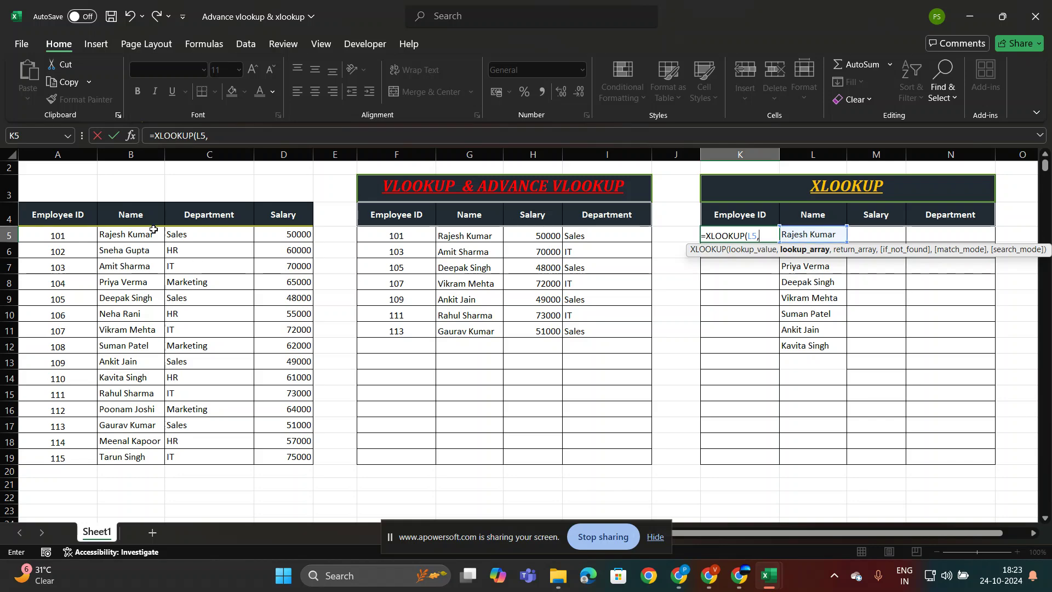
left_click_drag(141, 219, 137, 455)
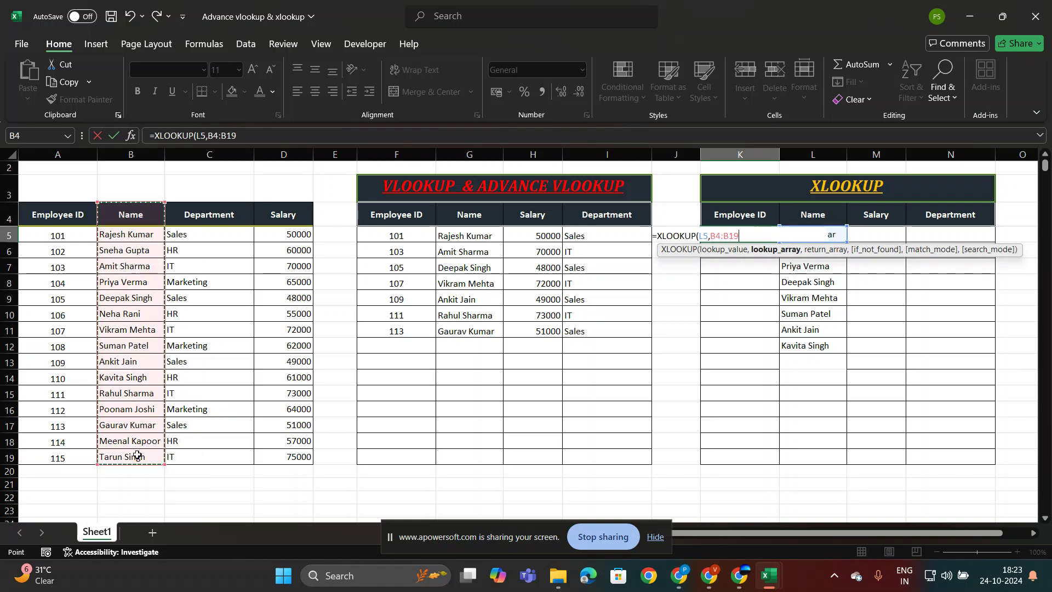
type(",")
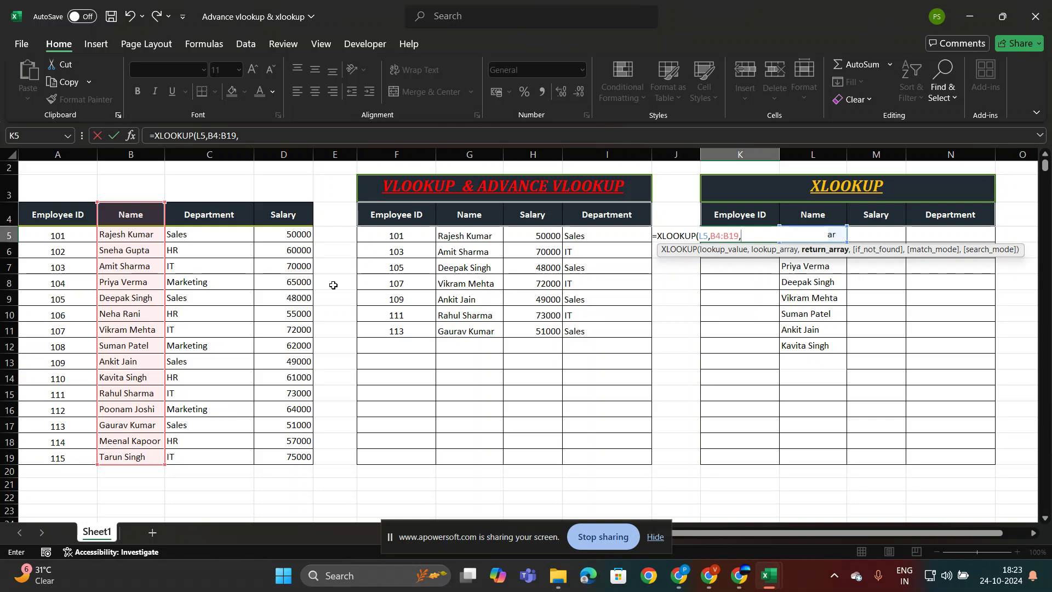
left_click_drag(59, 213, 65, 459)
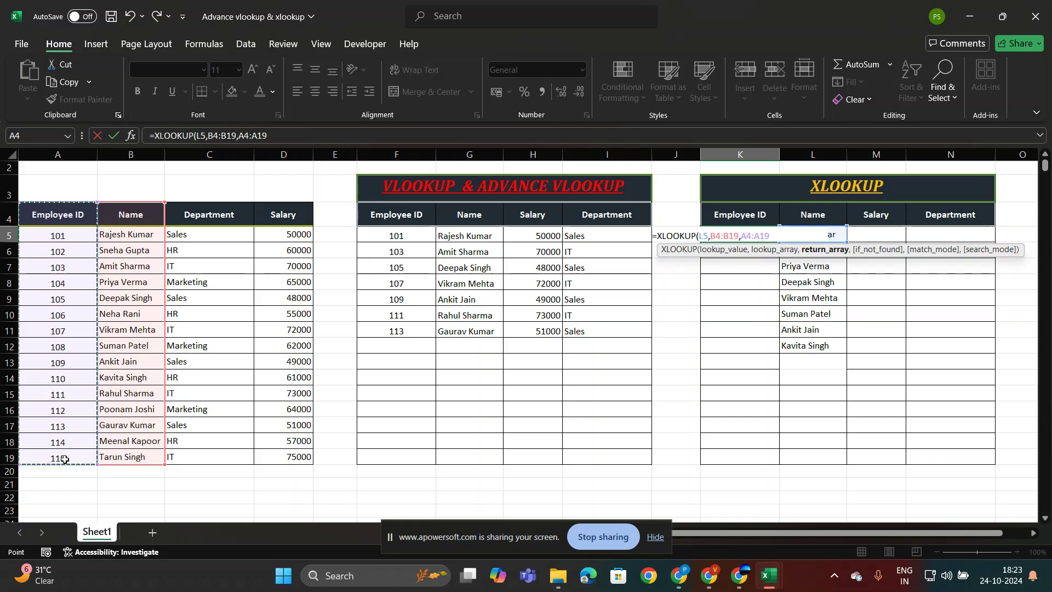
type(",)")
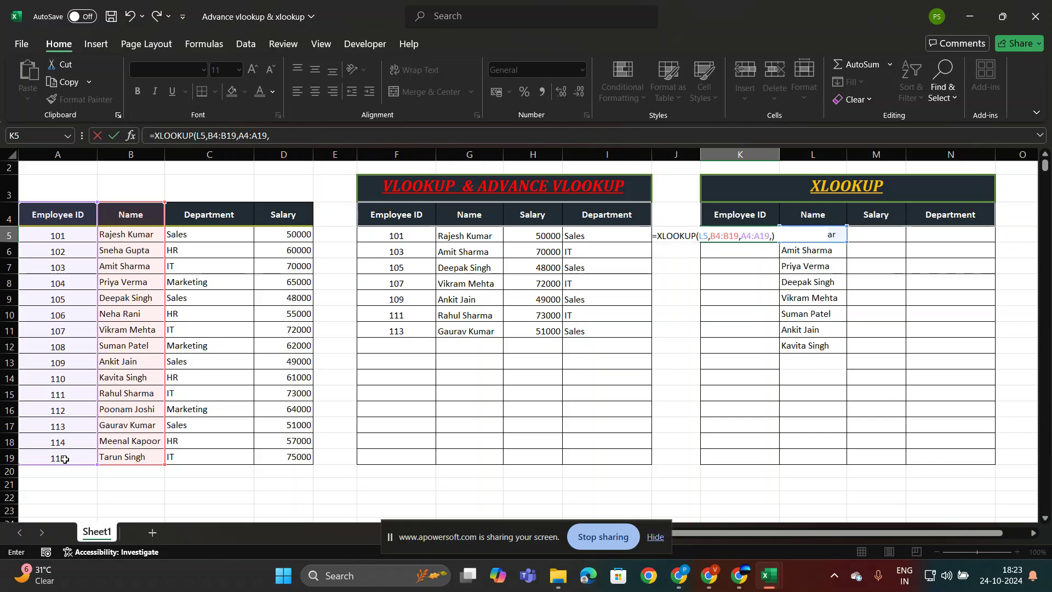
key("BackSpace")
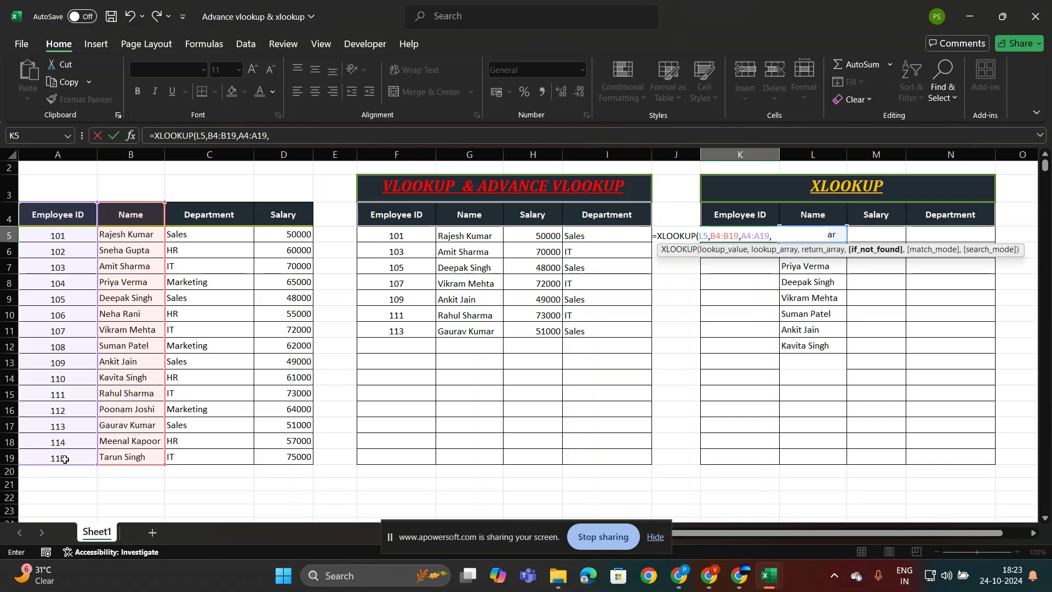
type("0")
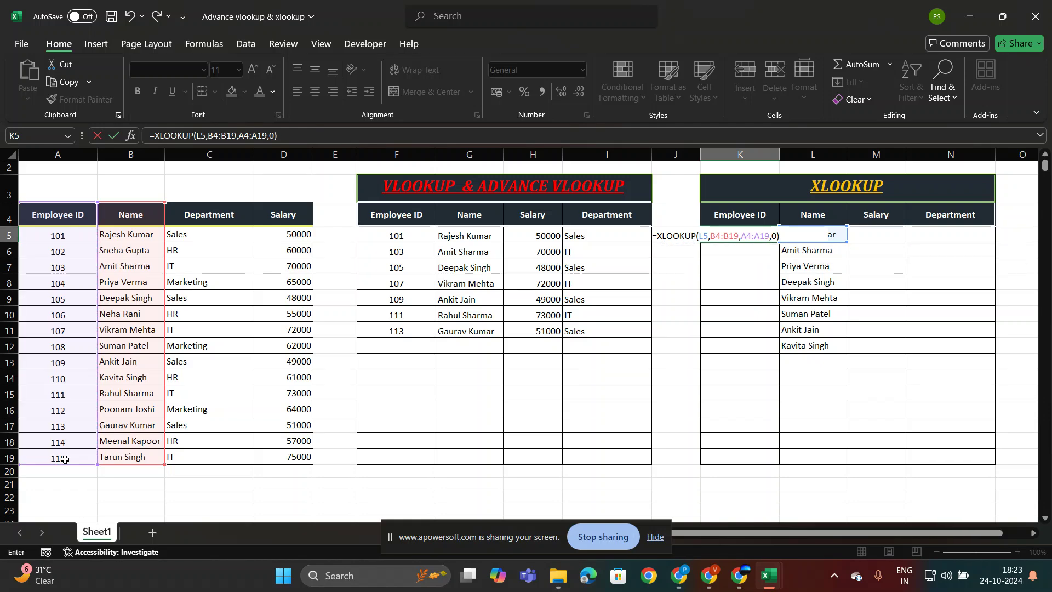
key("ctrl+Return")
- Copy the XLOOKUP formula from K5 down through K12 to fill the employee IDs for all listed names
key("ctrl+c")
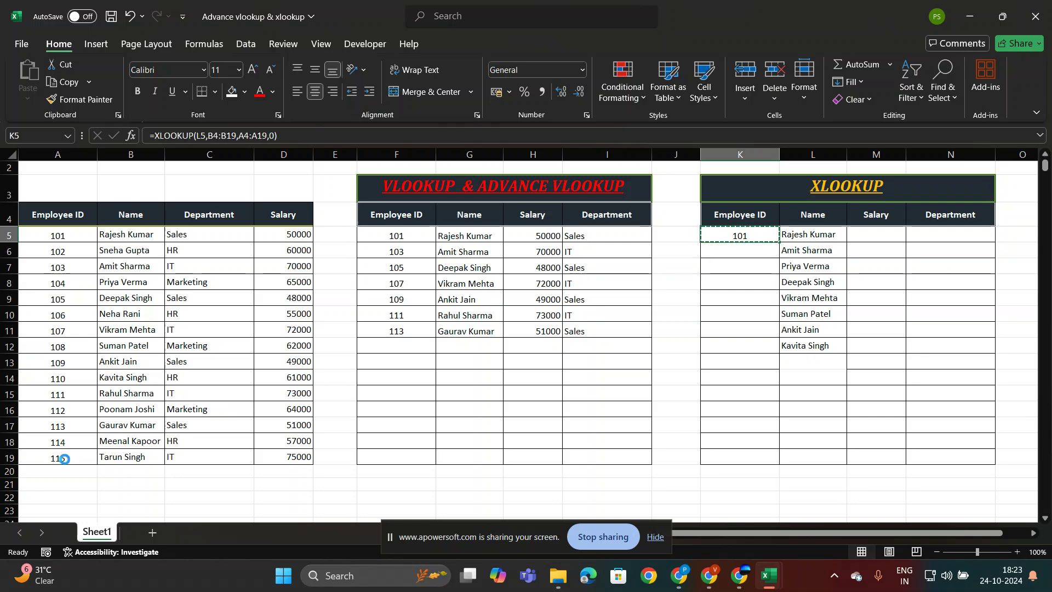
key("Right")
key("ctrl+Down")
key("Left")
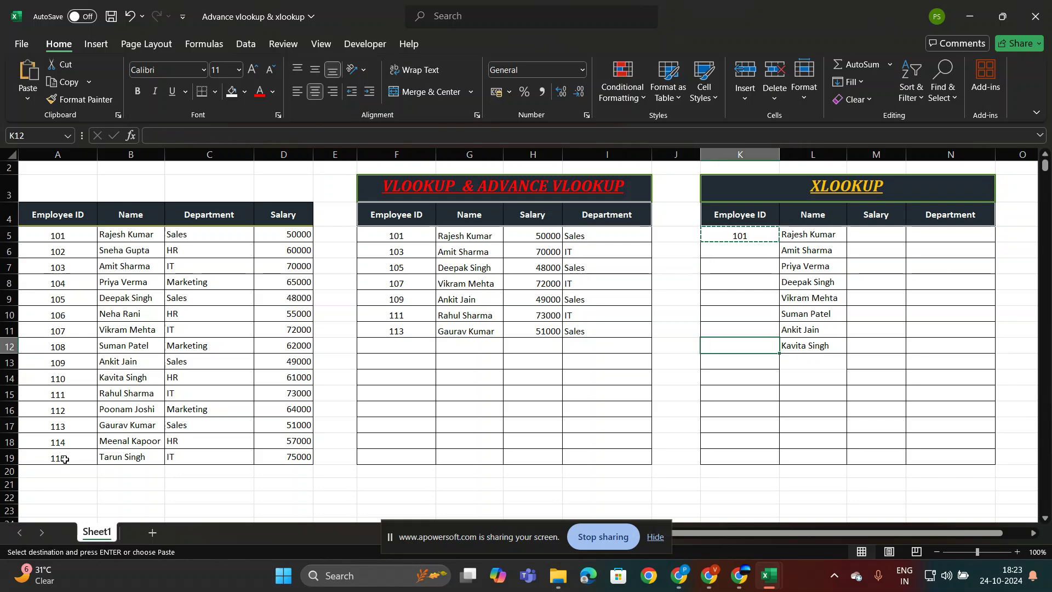
key("ctrl+shift+Up")
key("ctrl+v")
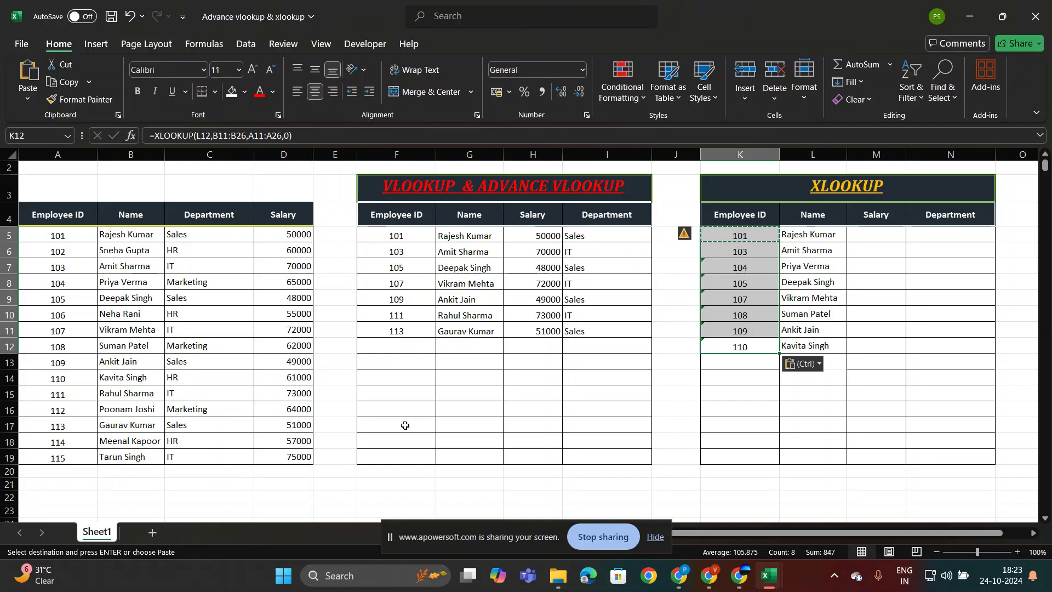
- Review the filled XLOOKUP employee IDs starting at K5, plus the Employee ID cells and the G5 formula in the VLOOKUP table
left_click(710, 296)
left_click(732, 234)
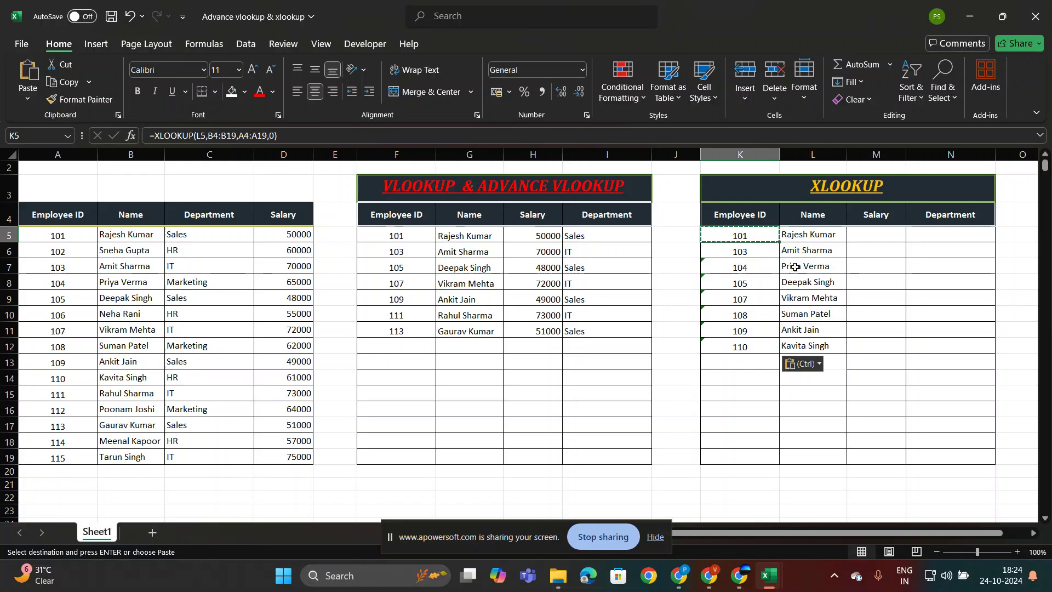
scroll(737, 244, "up", 1)
left_click(707, 283)
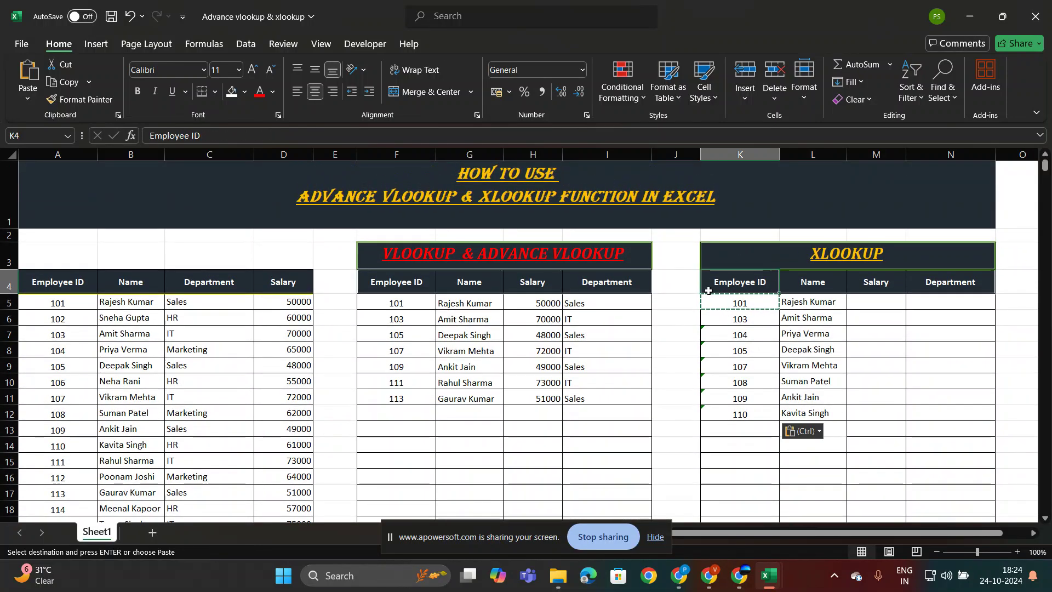
left_click(405, 302)
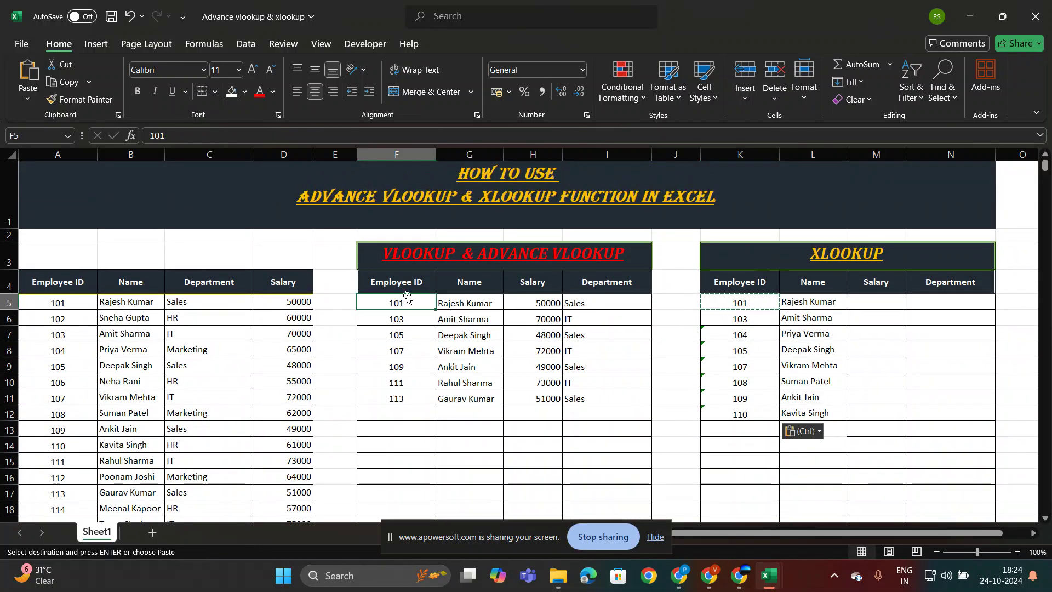
left_click(403, 235)
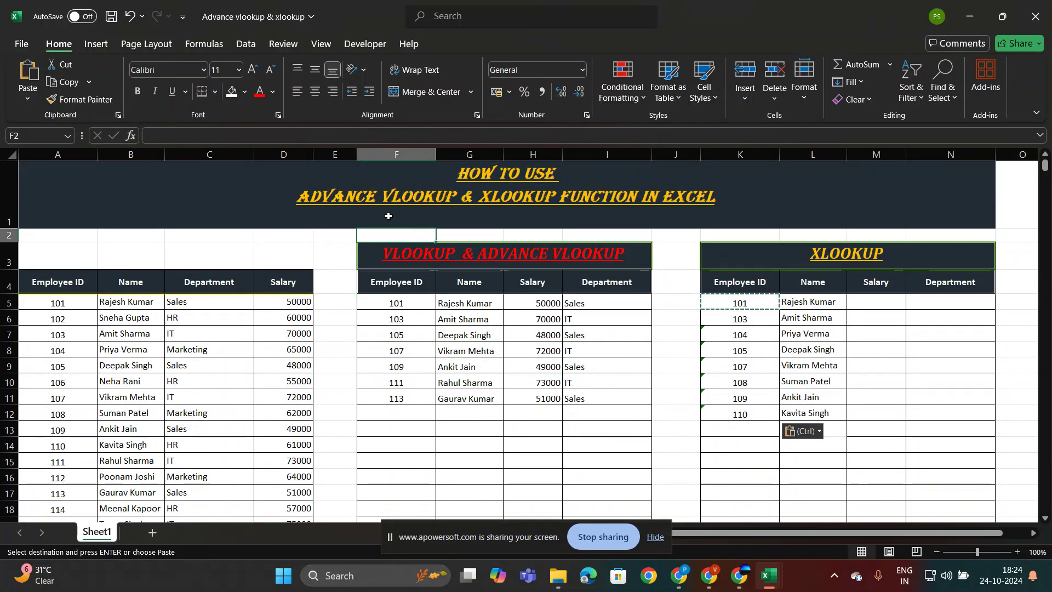
left_click(473, 217)
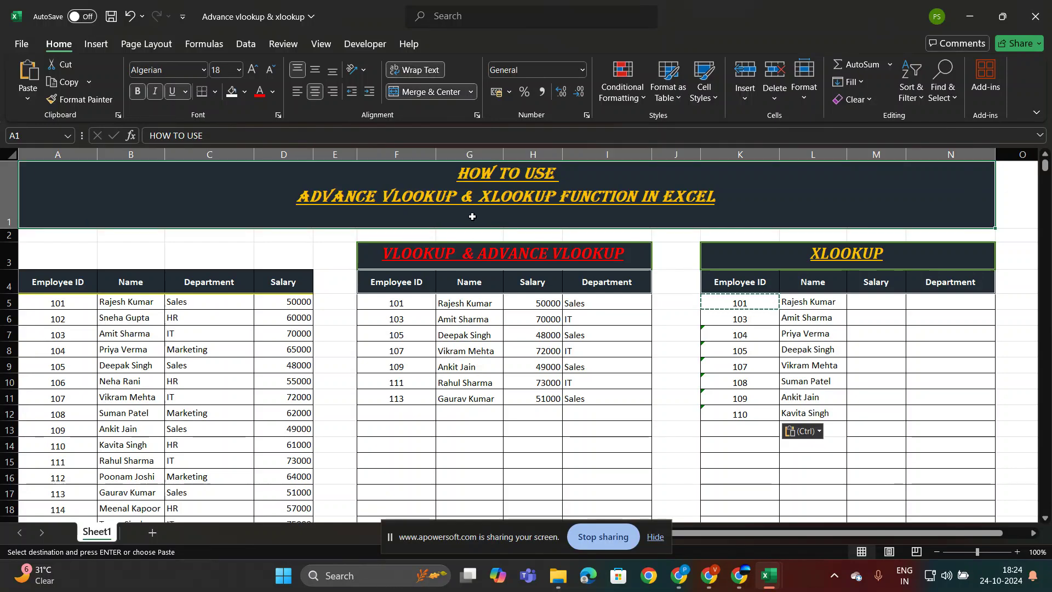
left_click(259, 292)
left_click(417, 344)
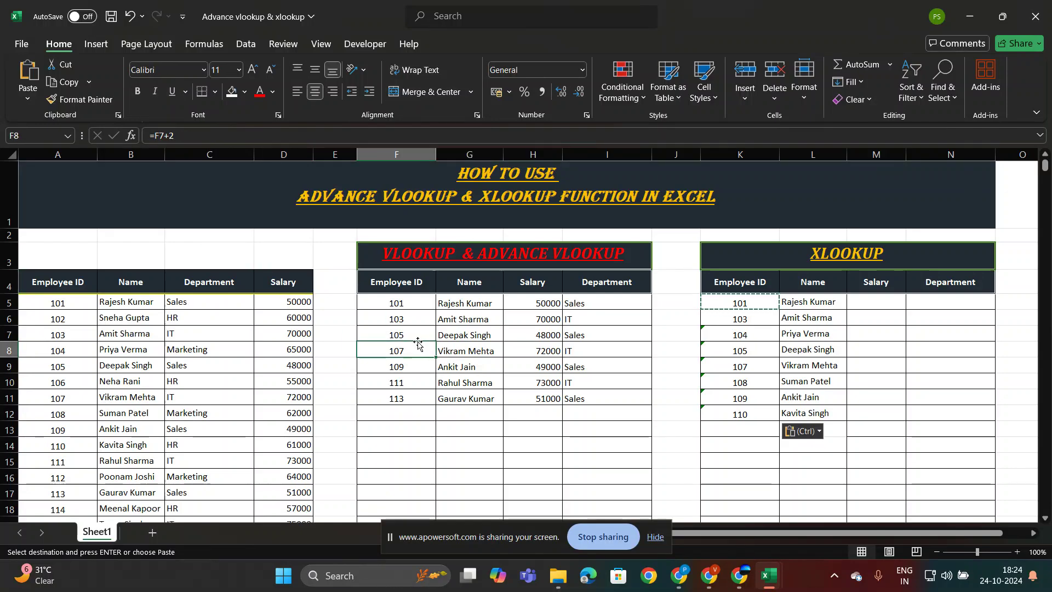
scroll(418, 344, "down", 1)
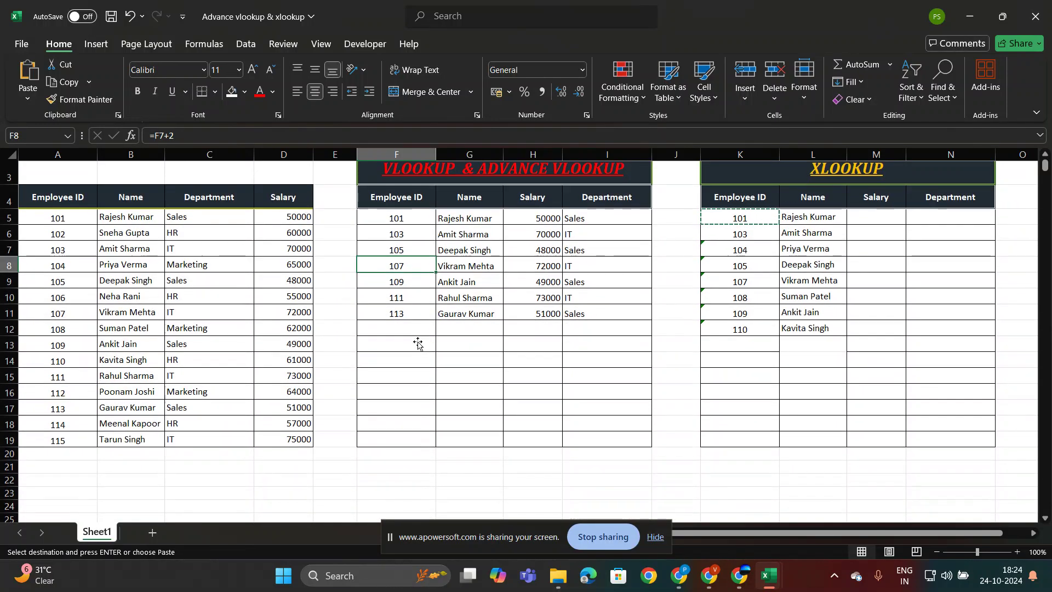
scroll(417, 344, "up", 1)
left_click(474, 301)
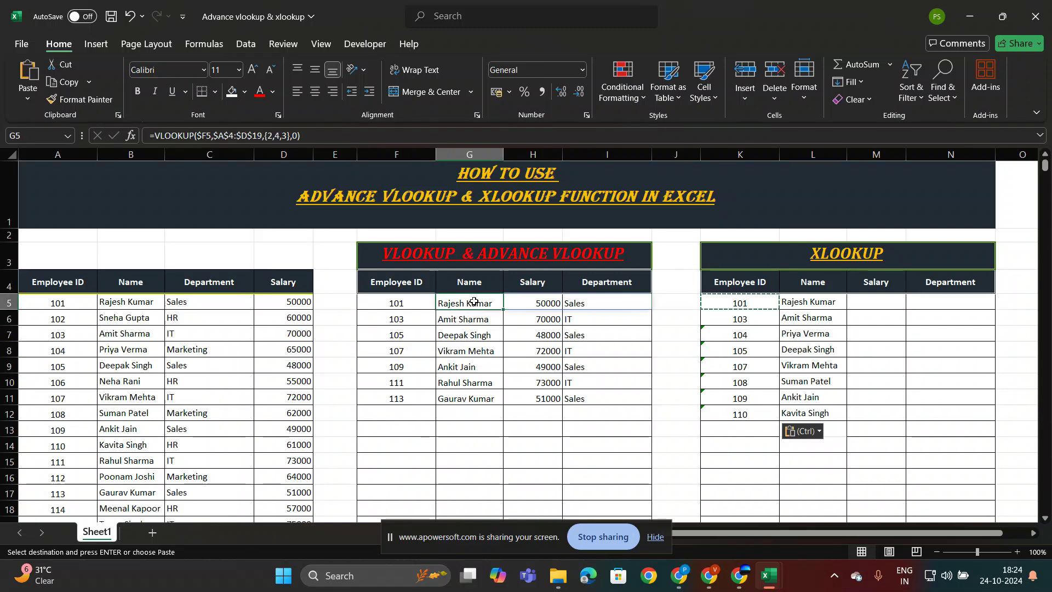